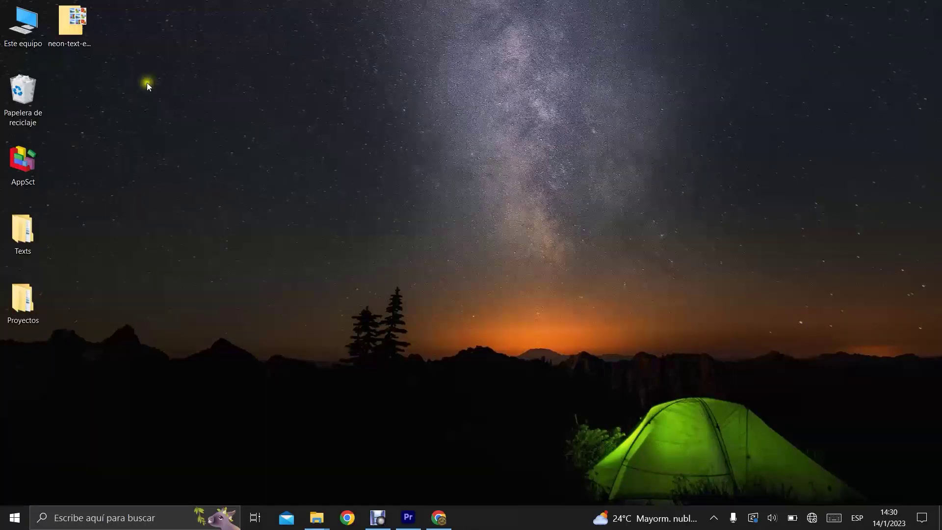
- Extract the neon-text-effect-3d-style archive directly onto the desktop
left_click(81, 44)
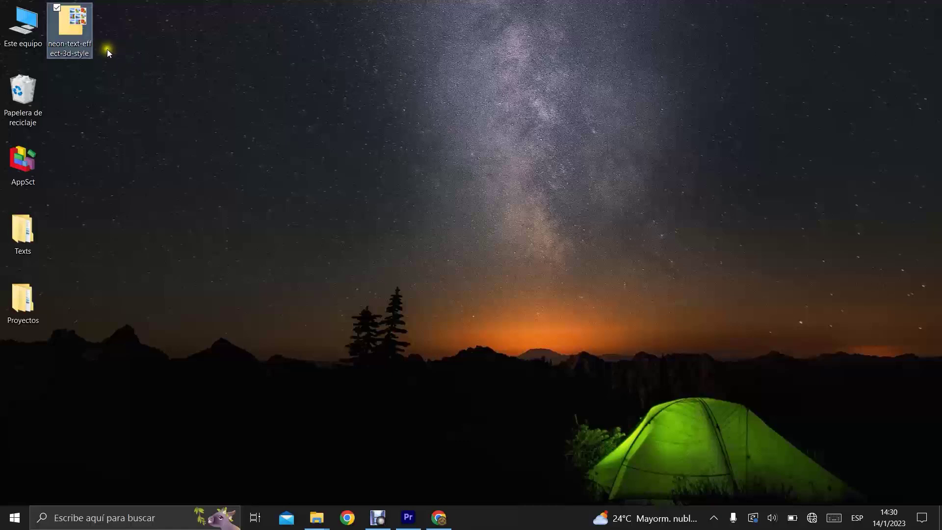
mouse_move(75, 27)
left_mouse_down()
mouse_move(116, 30)
mouse_move(74, 29)
left_mouse_up()
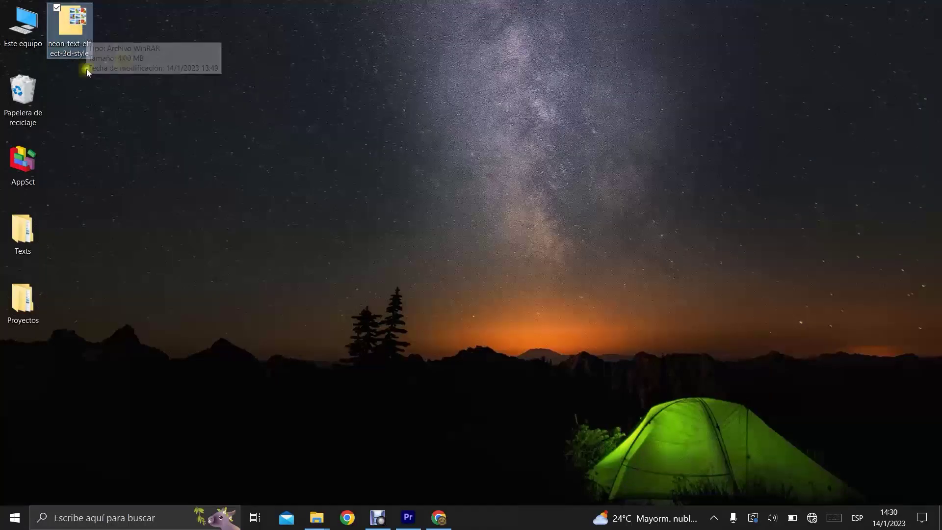
mouse_move(77, 31)
left_mouse_down()
mouse_move(117, 28)
mouse_move(93, 28)
mouse_move(147, 43)
mouse_move(77, 28)
left_mouse_up()
right_click(76, 26)
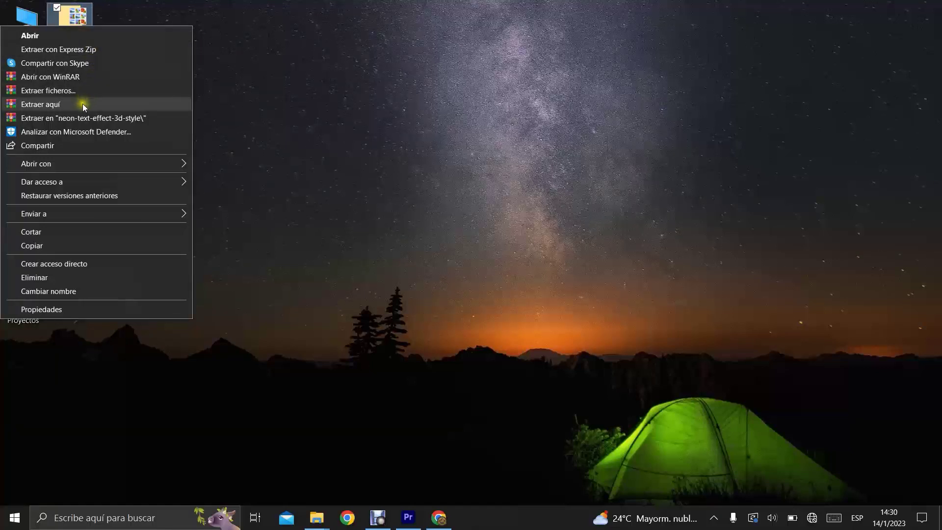
left_click(83, 105)
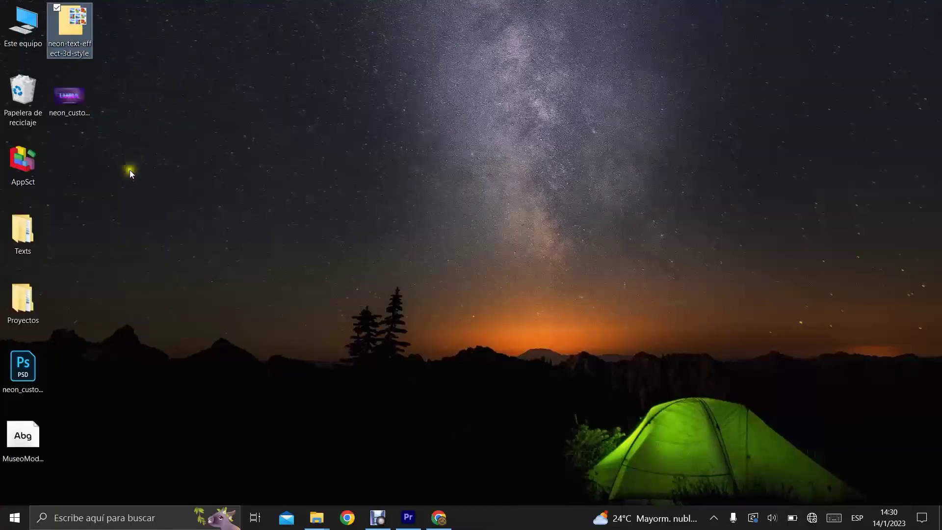
- Move the extracted PSD and MuseoModerno font files beneath the extracted preview image on the desktop
left_click_drag(121, 443, 87, 152)
left_click(181, 146)
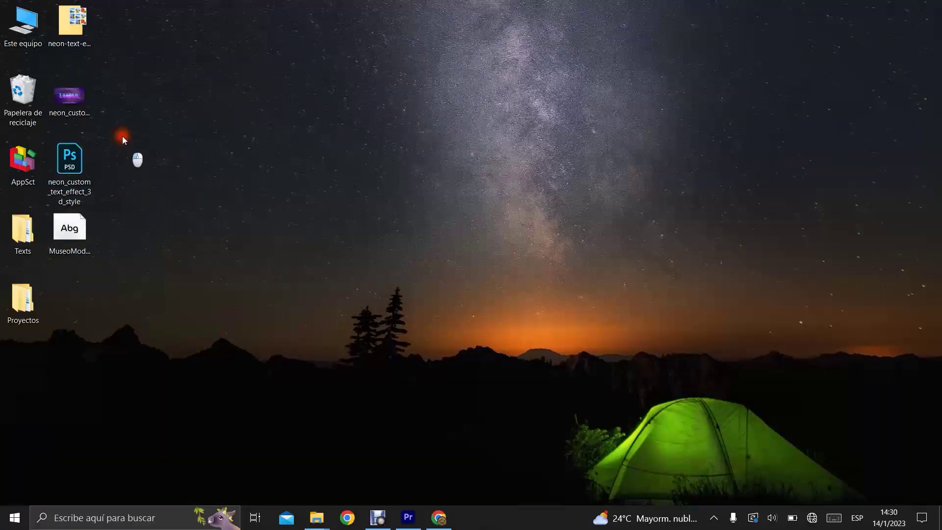
left_click_drag(122, 205, 74, 102)
left_click(137, 214)
left_click(86, 101)
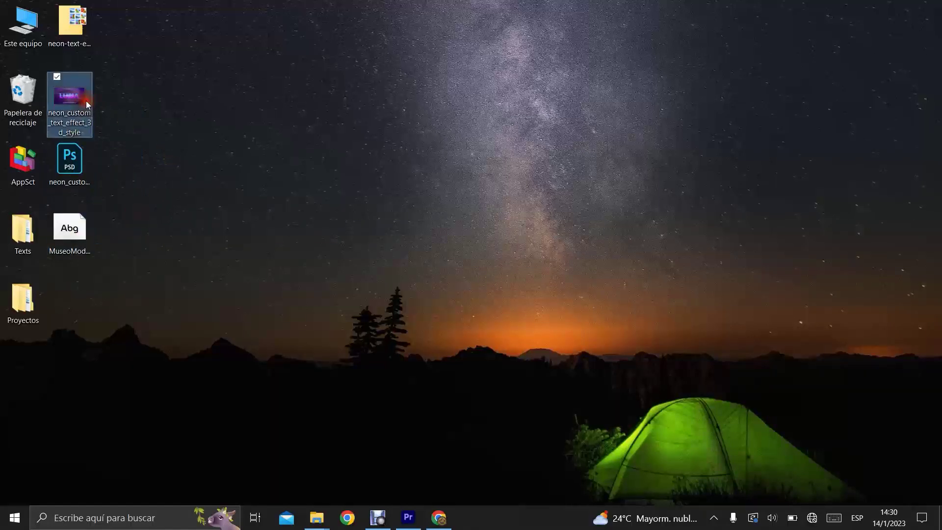
left_click(77, 166)
- Install the MuseoModerno Medium font, replacing the existing copy, and close its preview
left_click(85, 234)
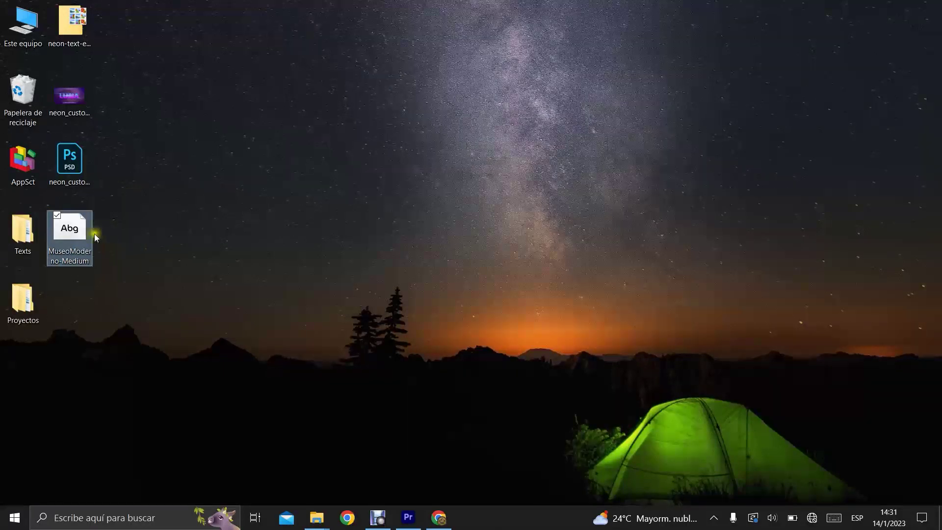
double_click(77, 230)
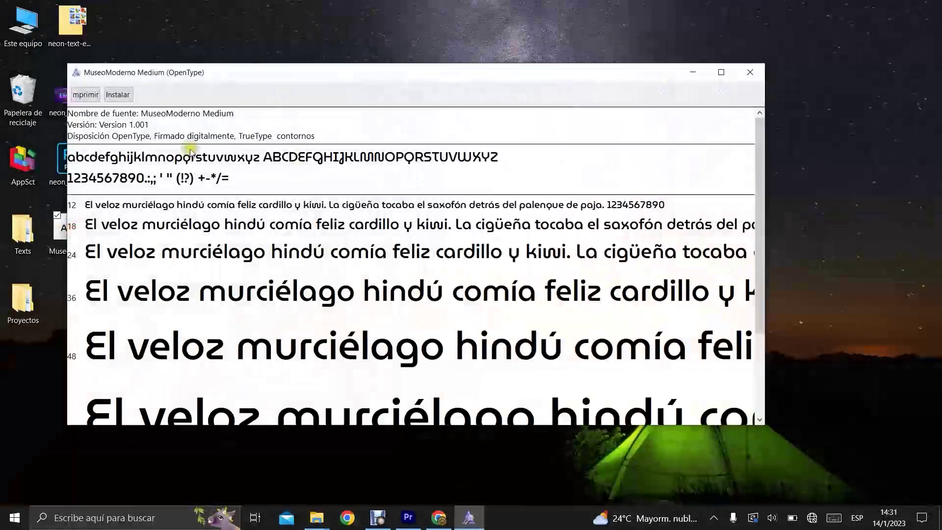
left_click_drag(237, 74, 329, 55)
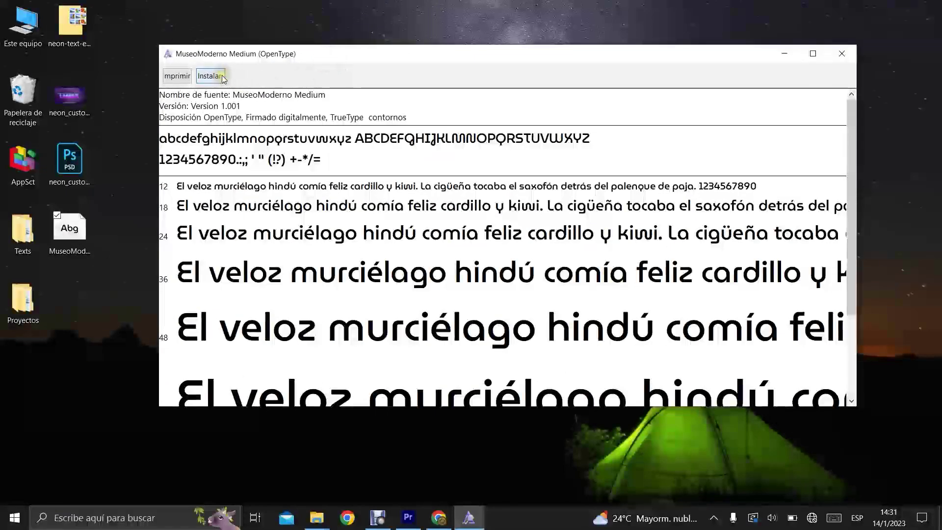
left_click(221, 76)
left_click_drag(488, 136, 510, 90)
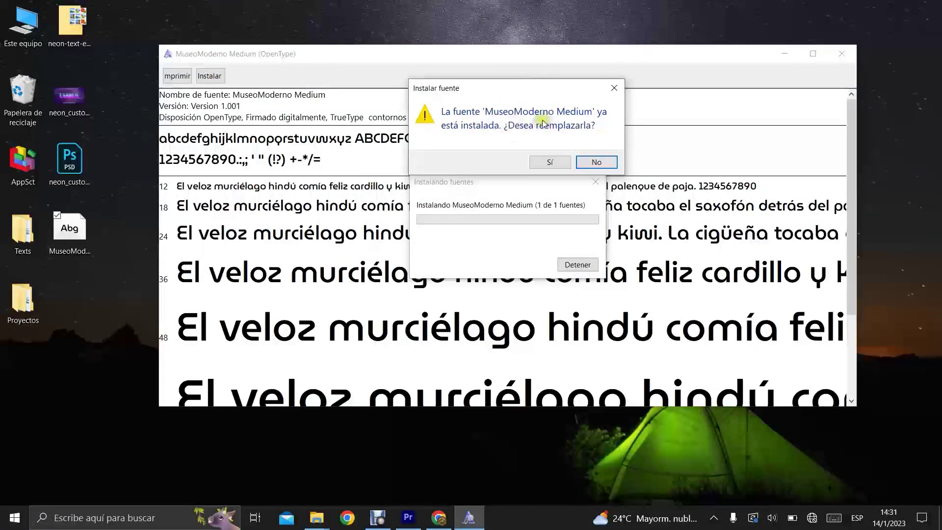
left_click(545, 162)
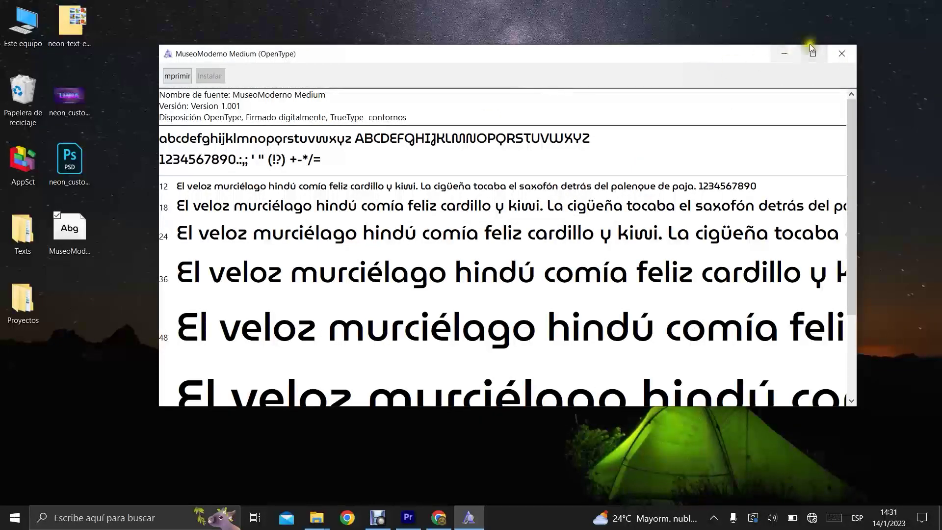
left_click(842, 53)
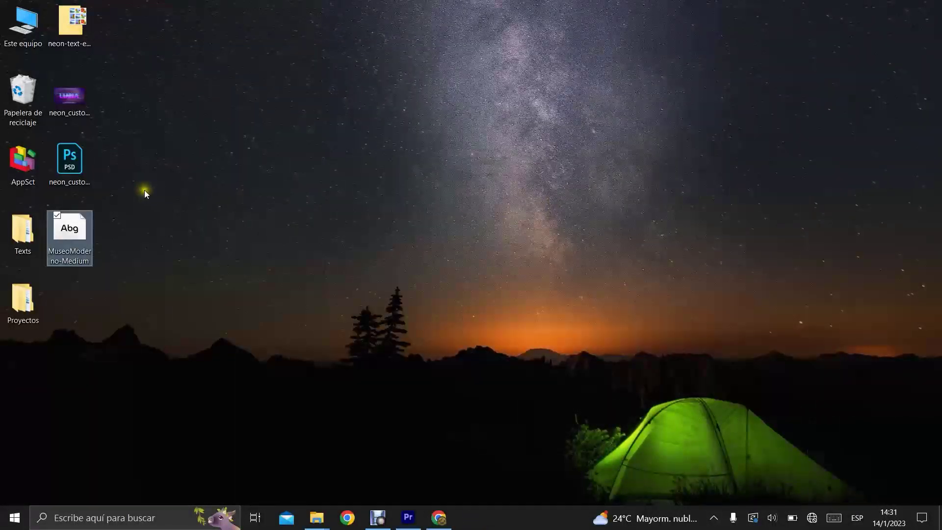
- Open the extracted neon_custom_text_effect_3d_style PSD in Photoshop, using its embedded color profile
left_click(76, 168)
double_click(77, 168)
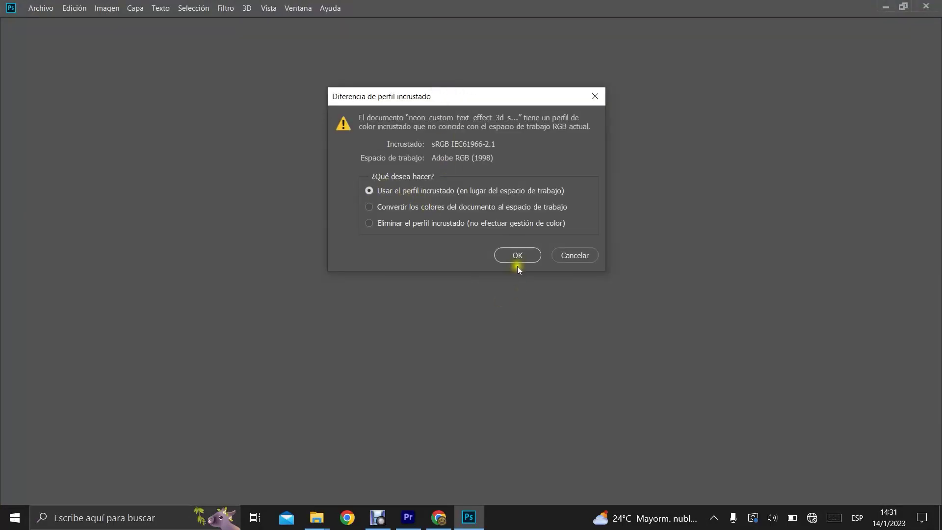
left_click(514, 256)
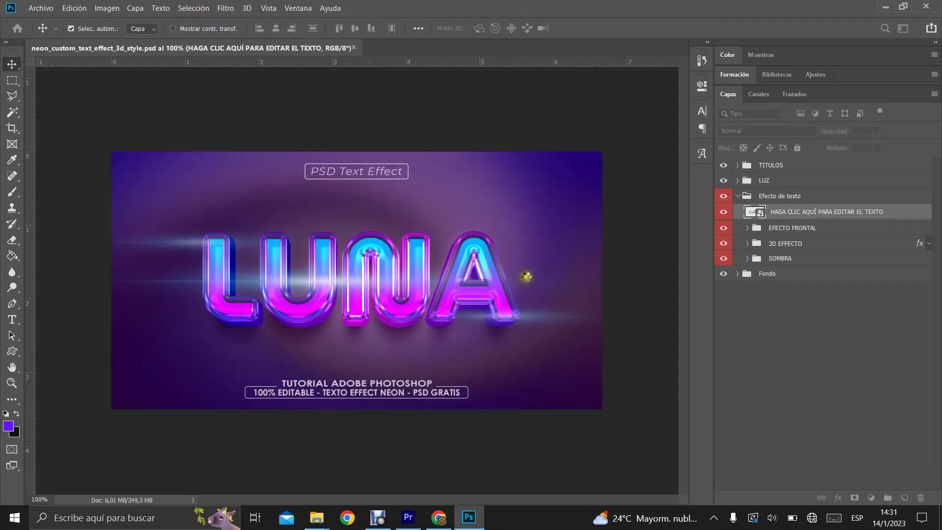
double_click(431, 275)
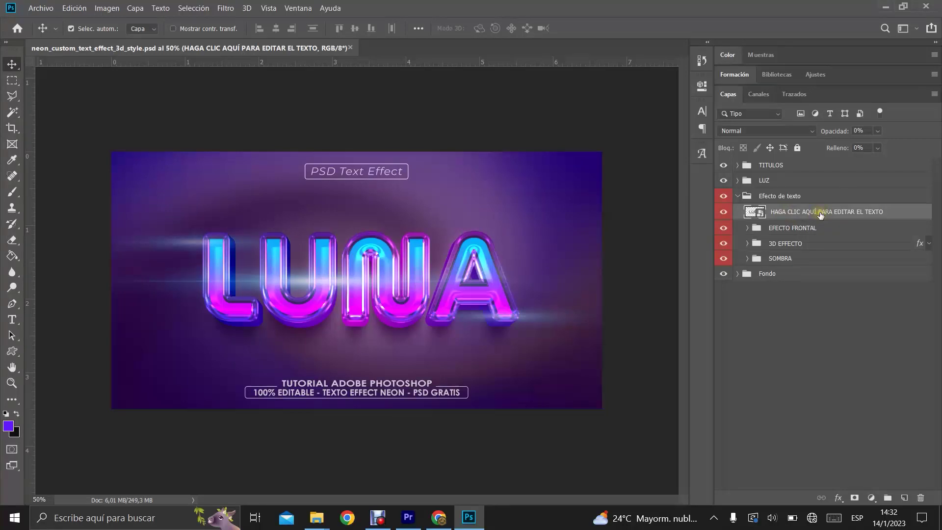
- Replace the wording inside the HAGA CLIC AQUÍ PARA EDITAR EL TEXTO smart object with TEXT, then save and close its contents
double_click(750, 214)
left_click(513, 255)
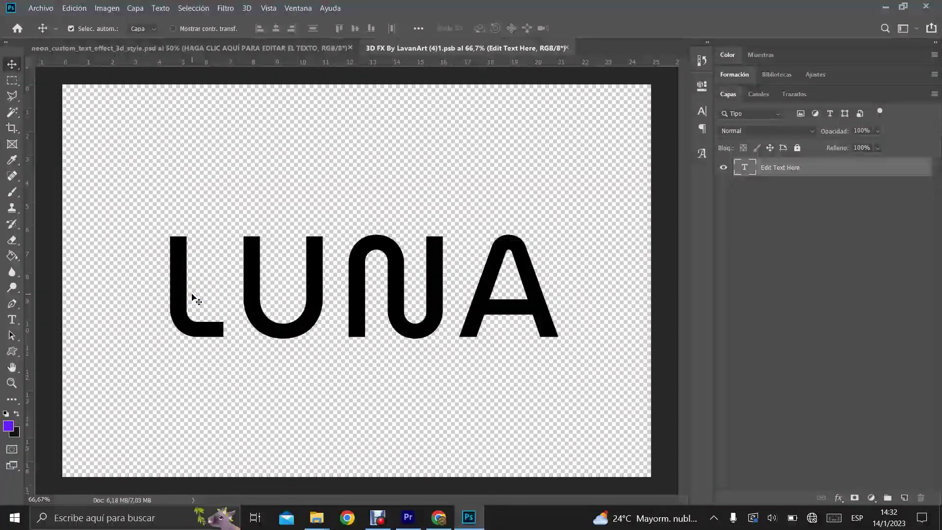
left_click(13, 320)
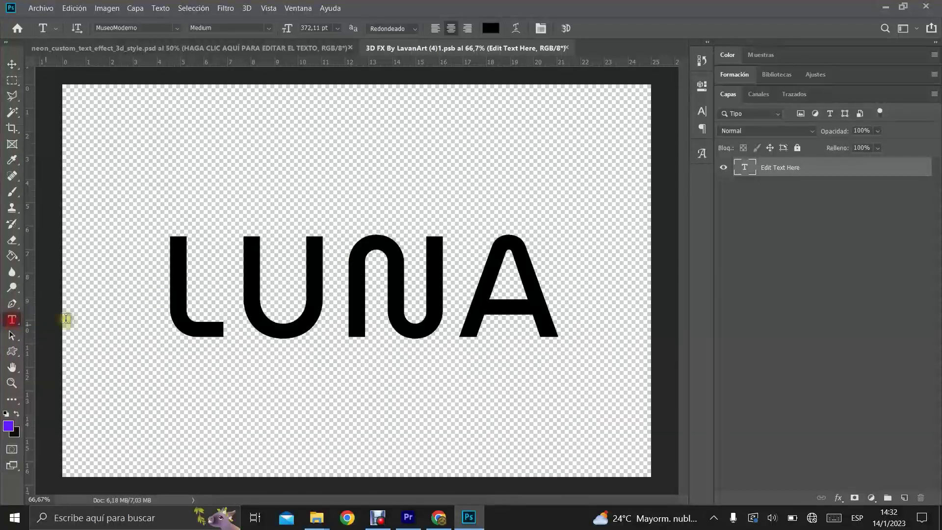
double_click(326, 269)
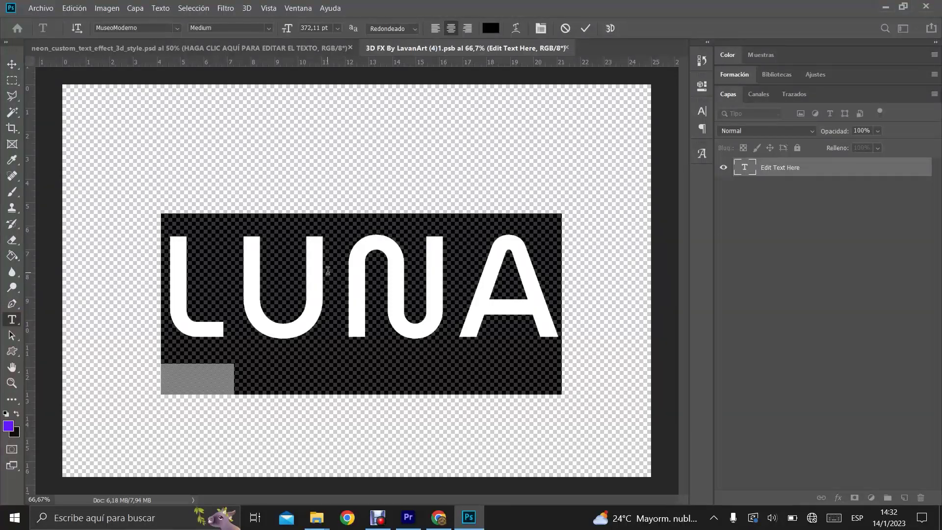
type("TEXT")
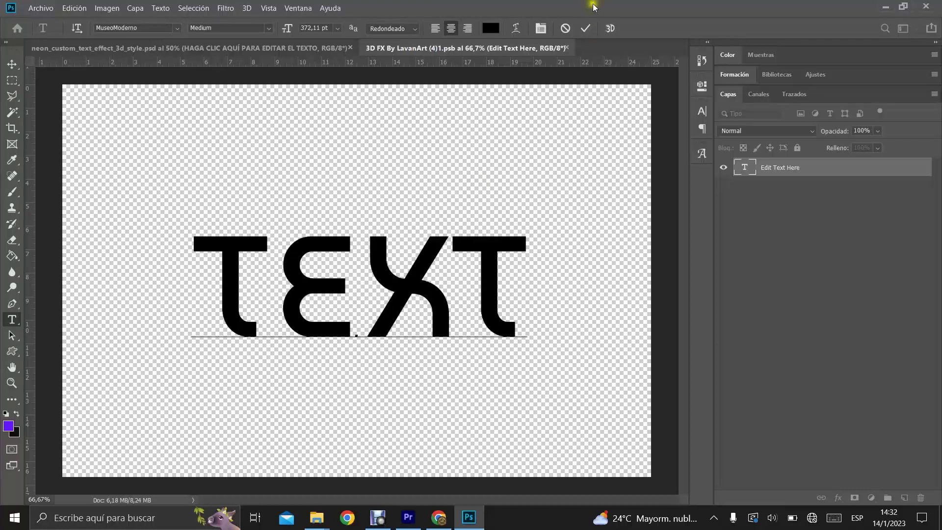
left_click(585, 30)
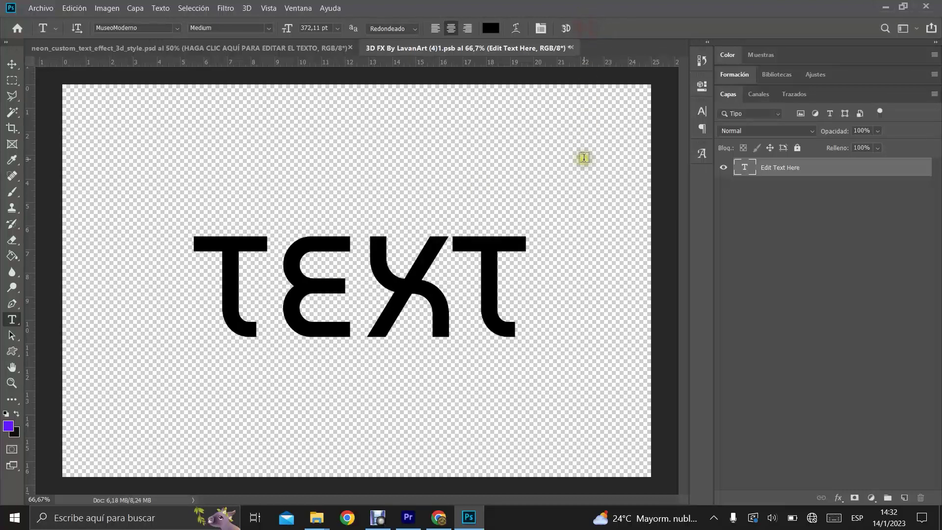
left_click(570, 48)
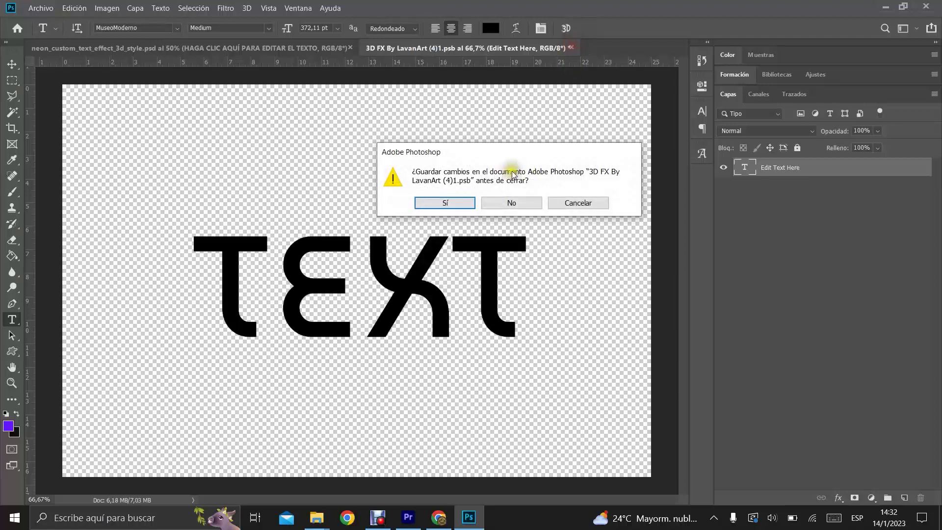
left_click(452, 204)
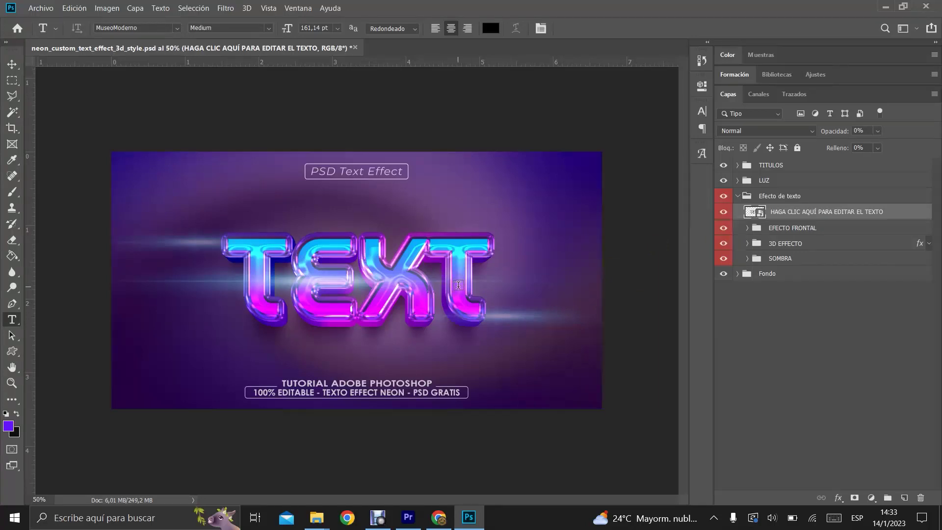
- Change the wording inside the HAGA CLIC AQUÍ PARA EDITAR EL TEXTO smart object to 2023, then save and close its contents
double_click(753, 211)
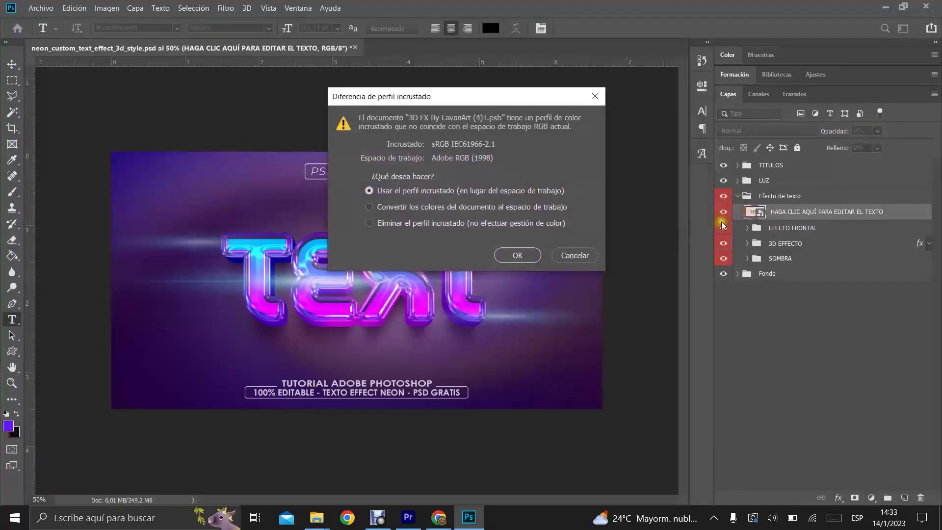
left_click(516, 256)
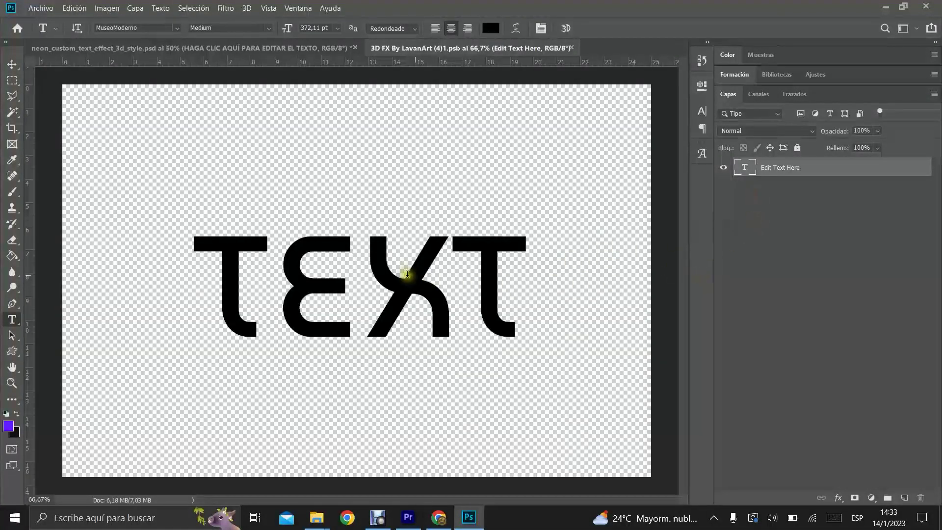
double_click(377, 287)
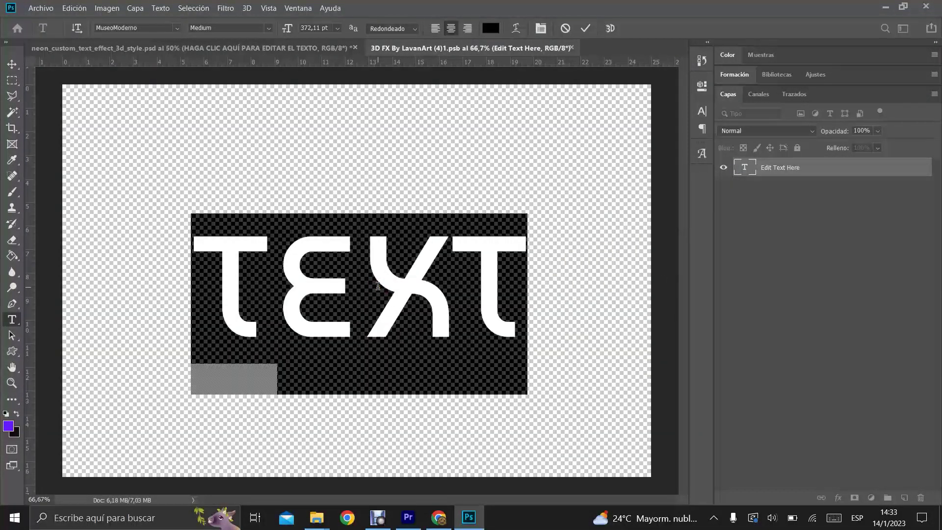
type("2023")
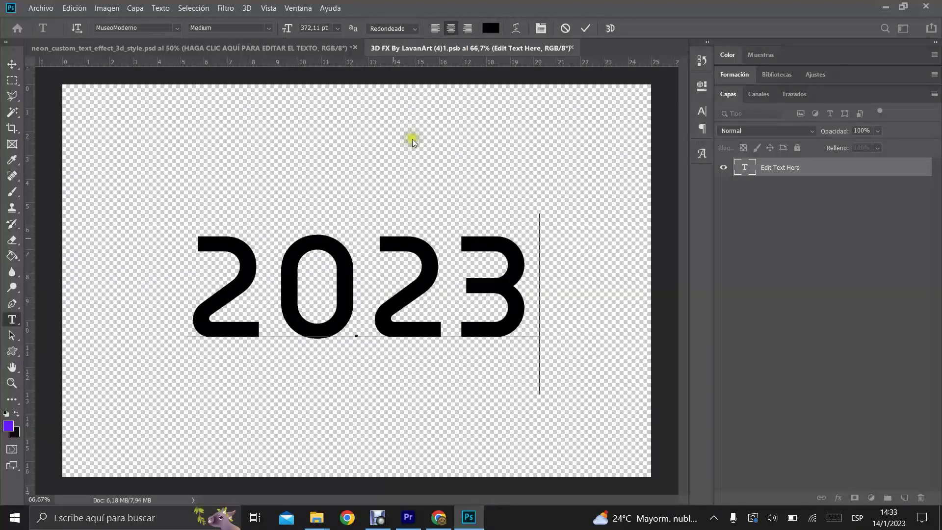
left_click(586, 28)
left_click(572, 48)
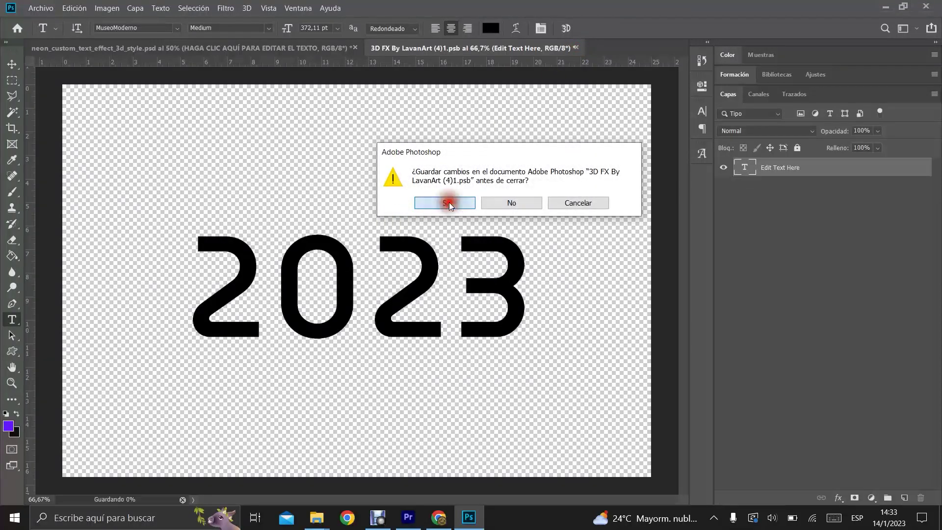
left_click(450, 204)
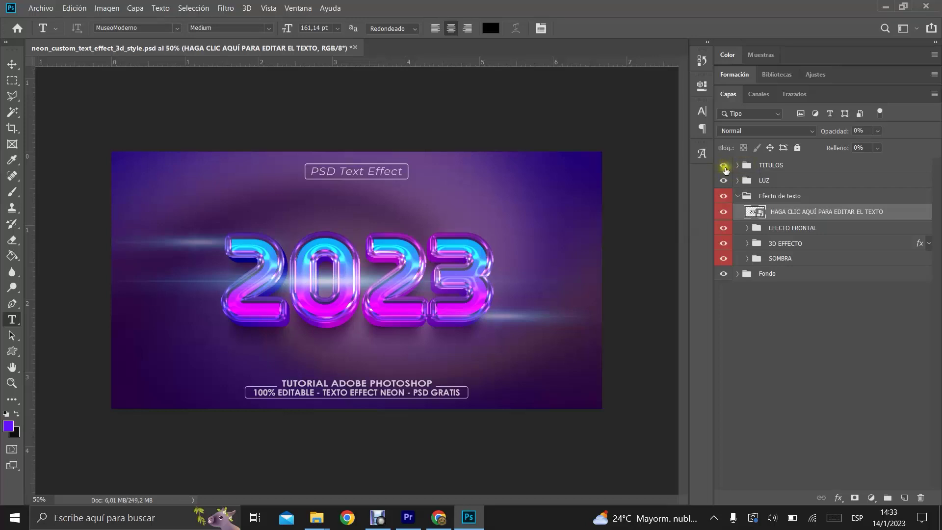
- Hide the TITULOS group and set up a Save As of the artwork in JPEG format
left_click(726, 167)
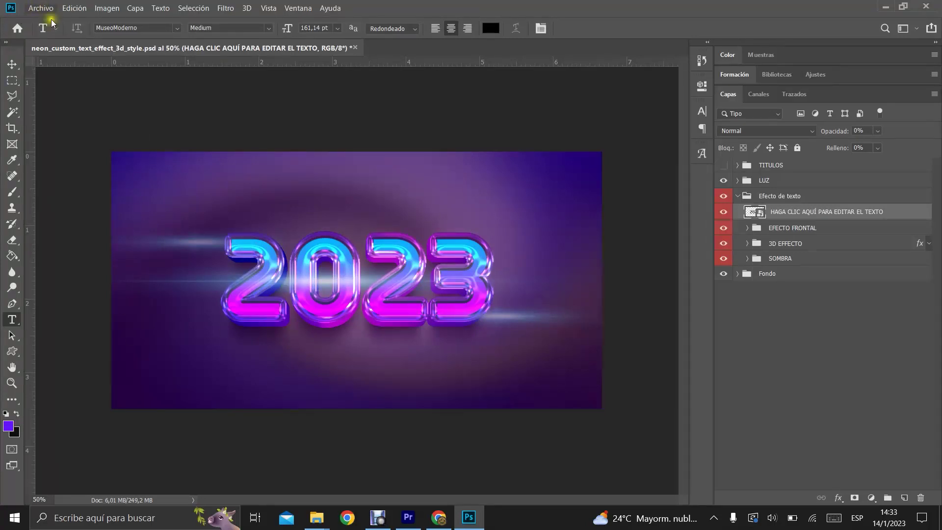
left_click(40, 9)
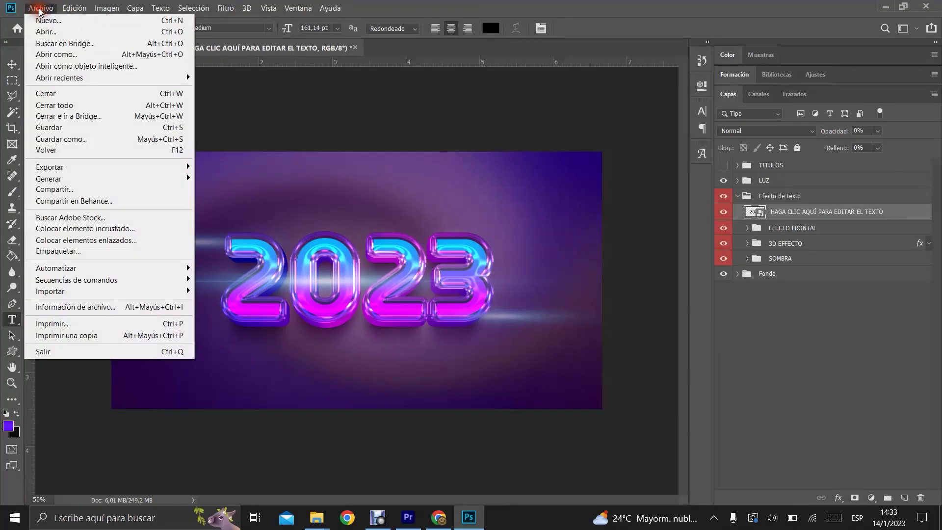
left_click(99, 141)
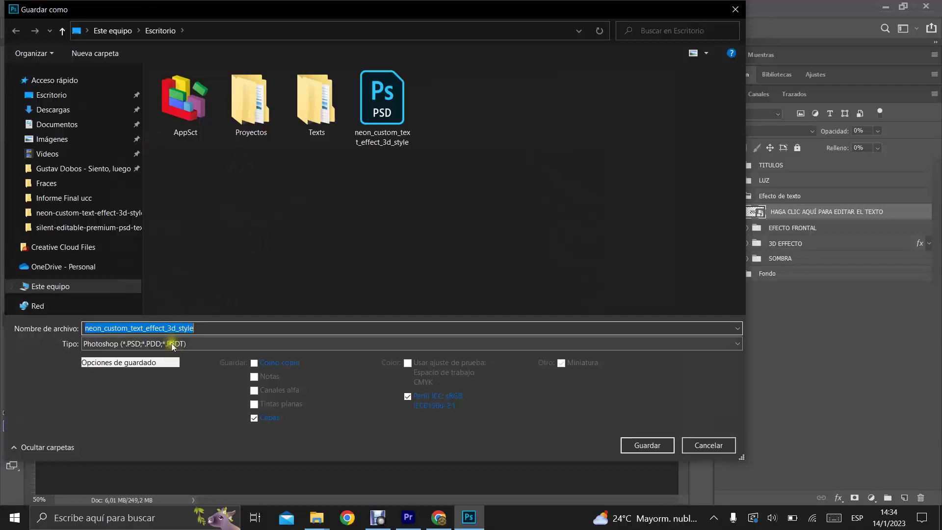
left_click(171, 345)
left_click(178, 343)
left_click(113, 344)
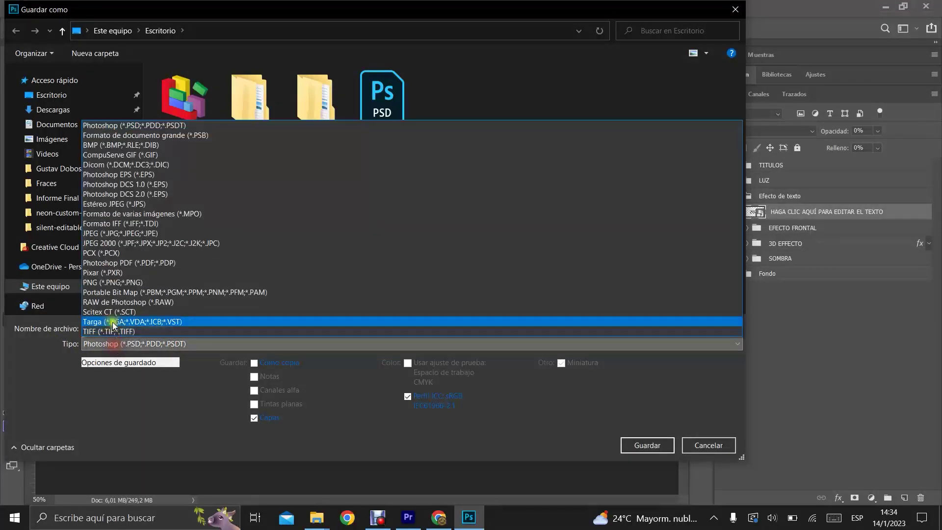
left_click(115, 233)
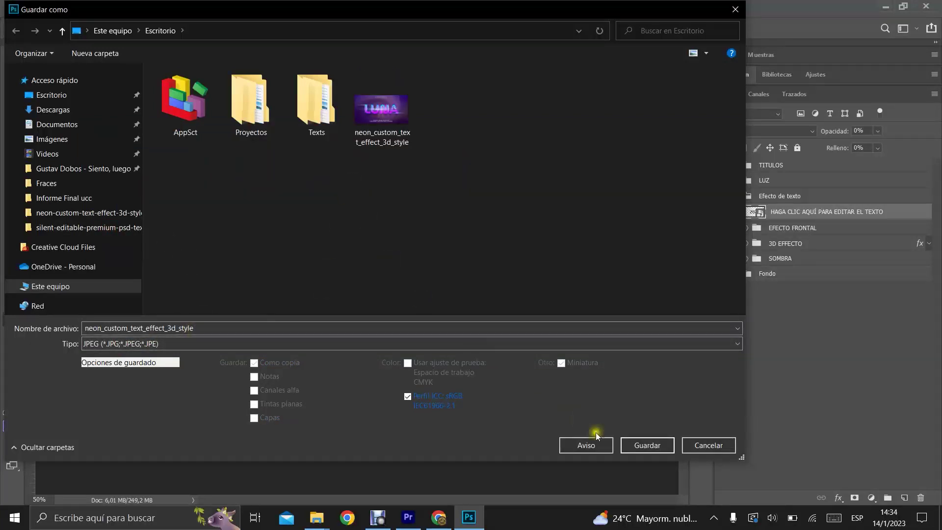
- Name the JPEG file neon and save it to the desktop at maximum quality 12
left_click(249, 328)
left_click_drag(230, 330, 100, 327)
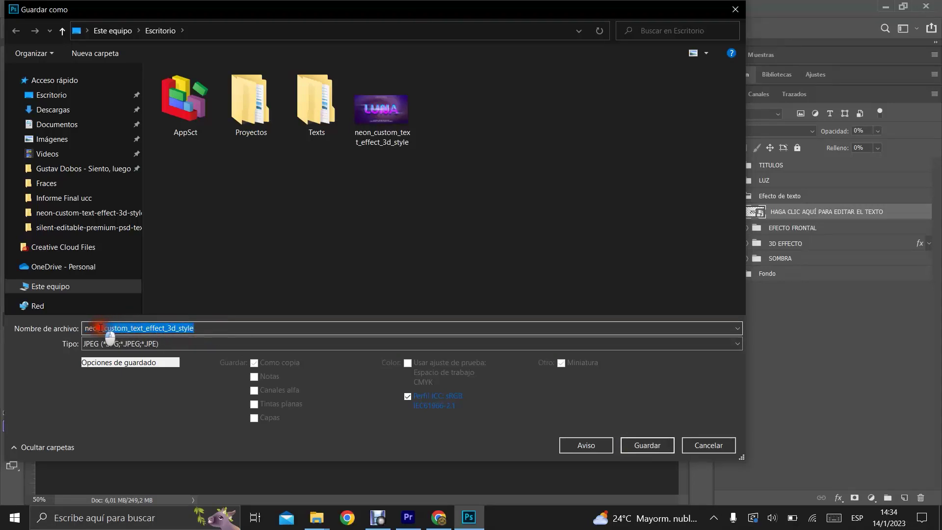
key("BackSpace")
key("Return")
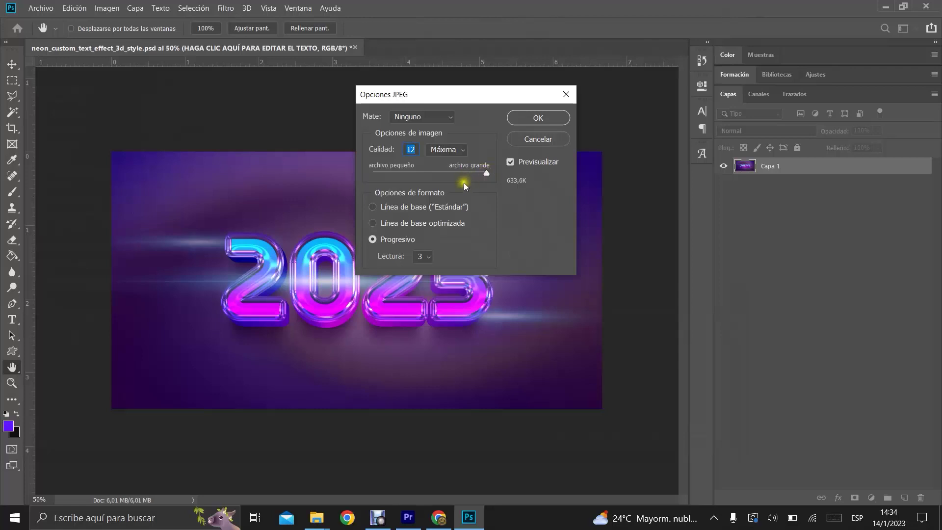
left_click(528, 117)
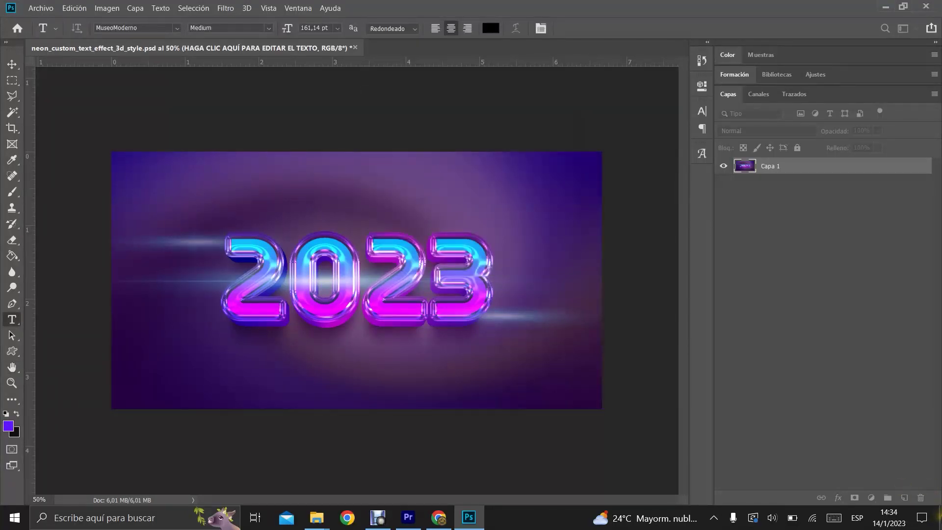
- Switch to the desktop, refresh it and move the neon image icon directly below the MuseoModerno font file
left_click(938, 516)
left_click(938, 516)
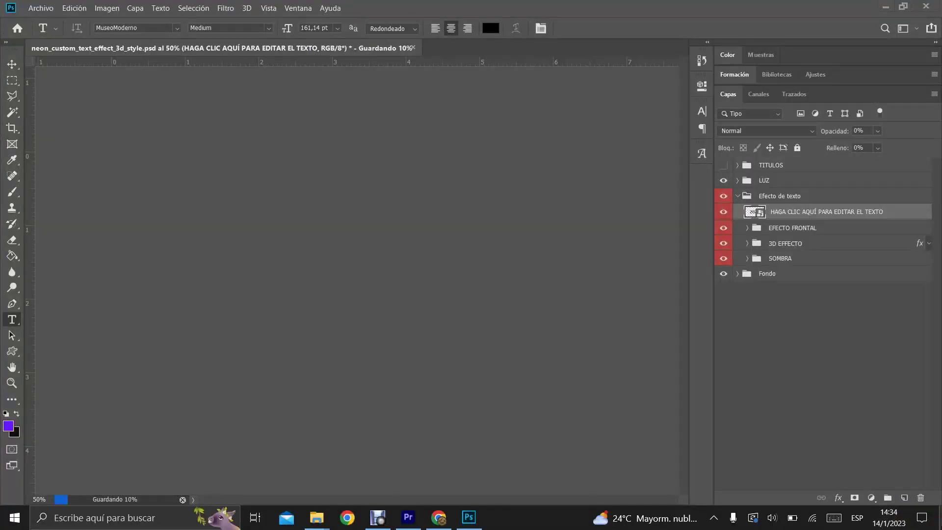
key("super+d")
right_click(116, 133)
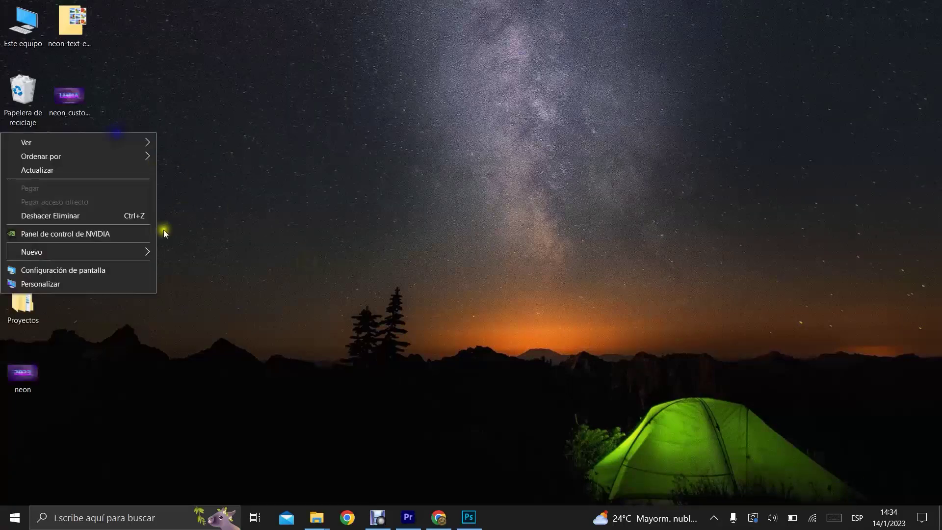
left_click(81, 167)
left_click_drag(22, 376, 72, 306)
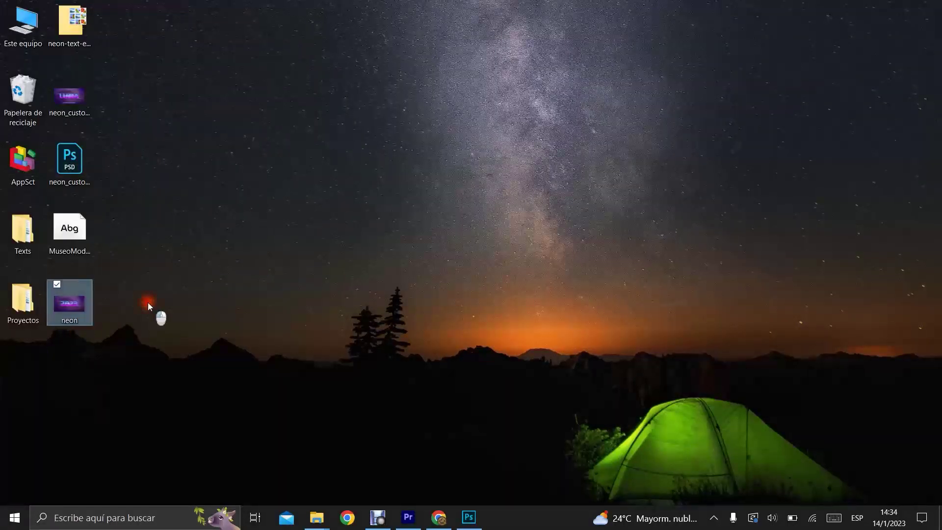
- Open the neon image to check the saved 2023 artwork, then close it and refresh the desktop
double_click(84, 306)
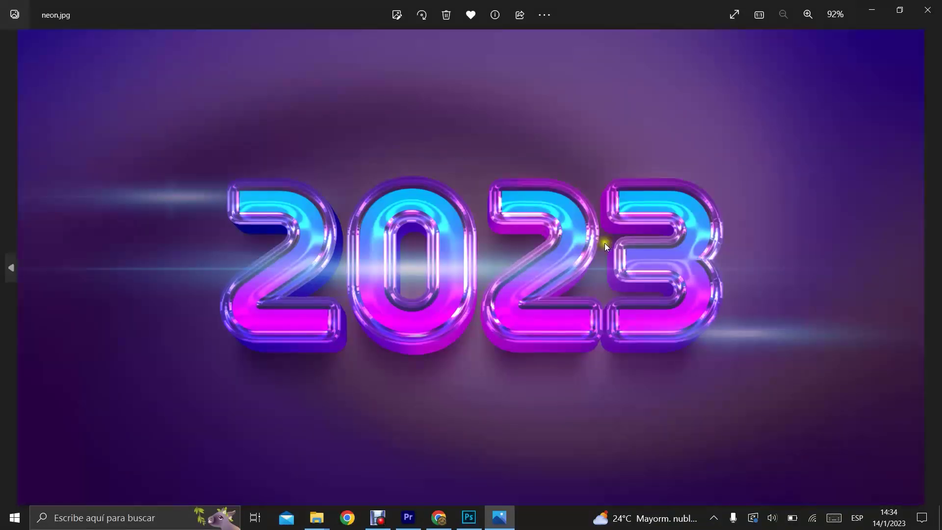
left_click(928, 9)
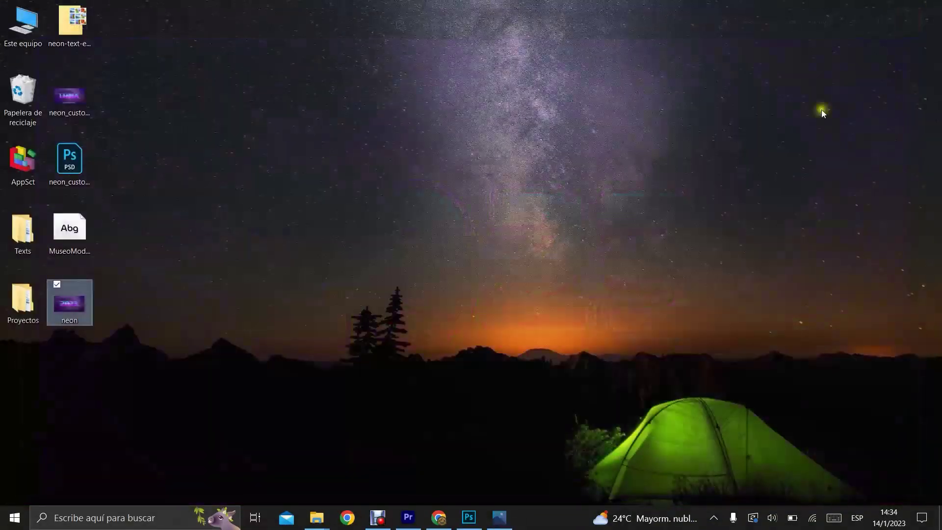
right_click(133, 166)
left_click(171, 203)
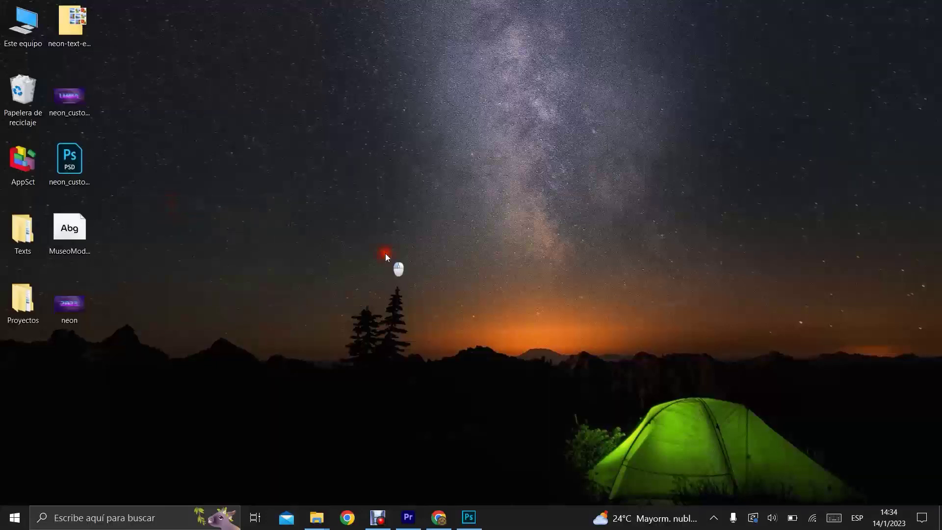
- Switch to Photoshop and open the HAGA CLIC AQUÍ PARA EDITAR EL TEXTO smart object's contents, using the embedded color profile
left_click(469, 518)
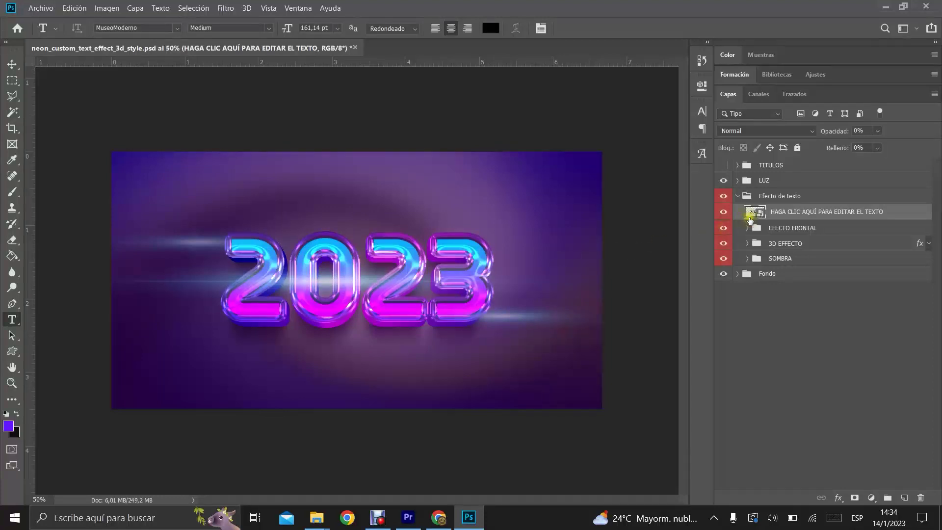
double_click(751, 214)
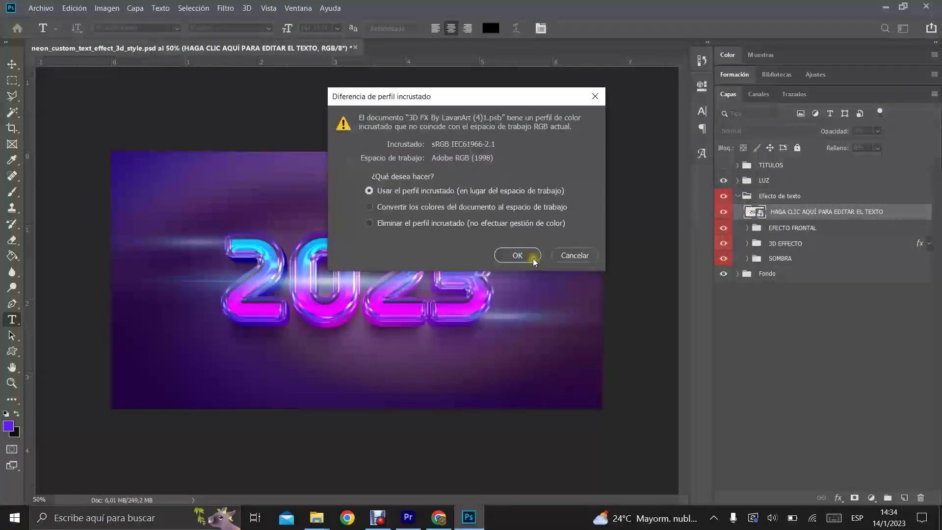
left_click(534, 260)
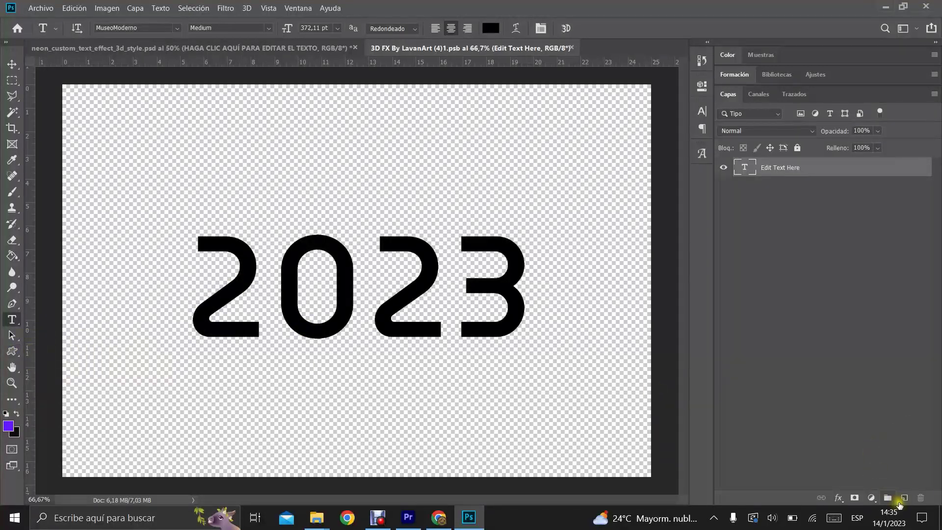
- Add a new empty layer above the Edit Text Here layer and hide the text layer
left_click(904, 498)
left_click(843, 193)
left_click(824, 242)
left_click(719, 189)
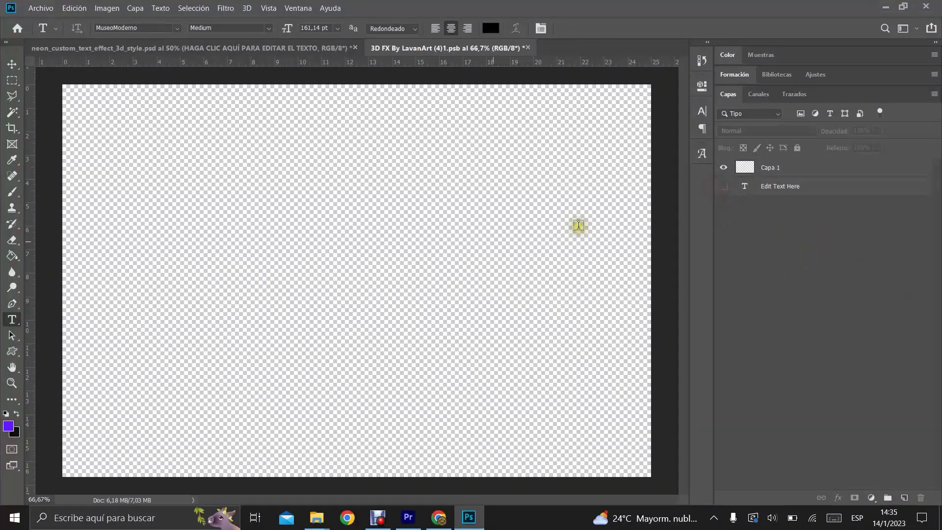
- Draw a red floral ornament custom shape about 719 × 692 px in the middle of the canvas
left_click(10, 352)
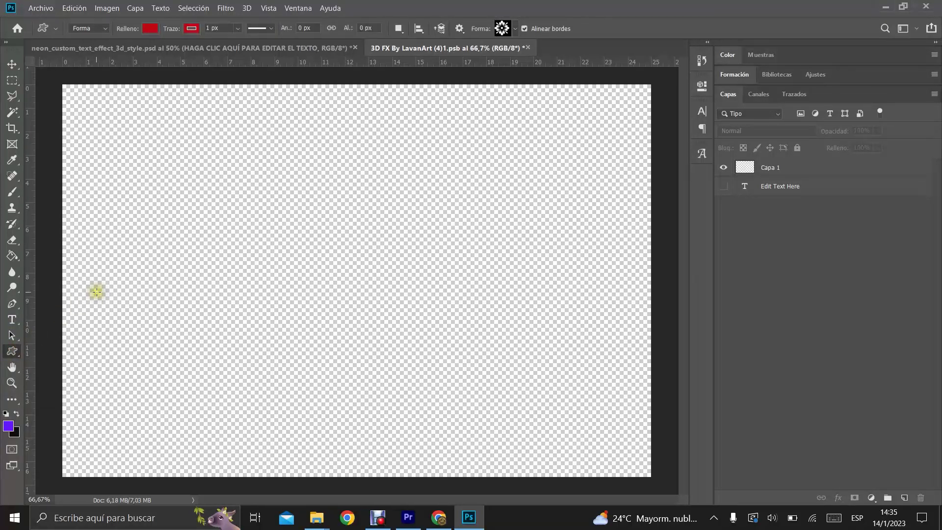
left_click(514, 29)
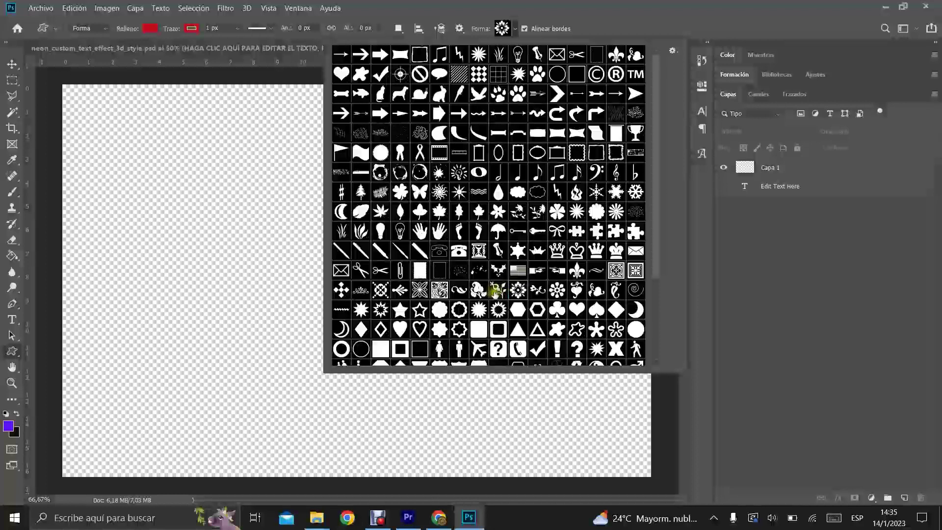
left_click(518, 289)
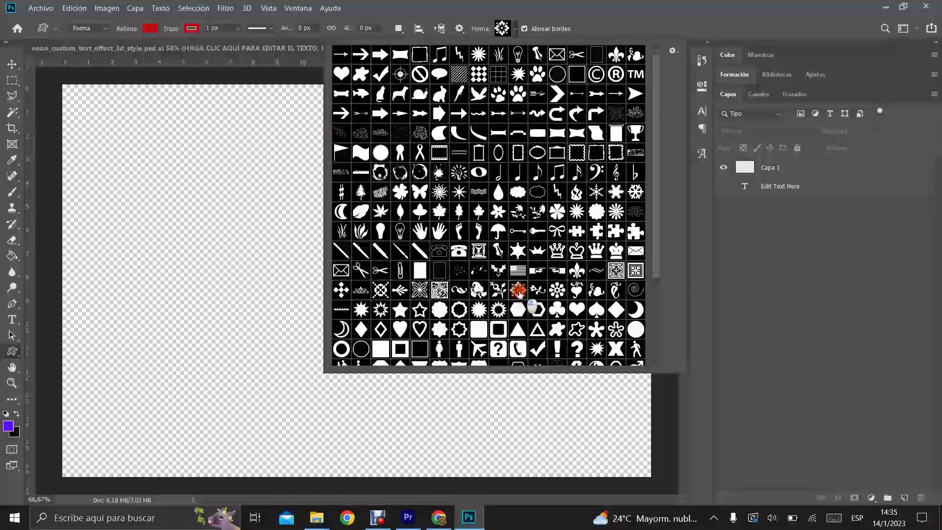
left_click(512, 35)
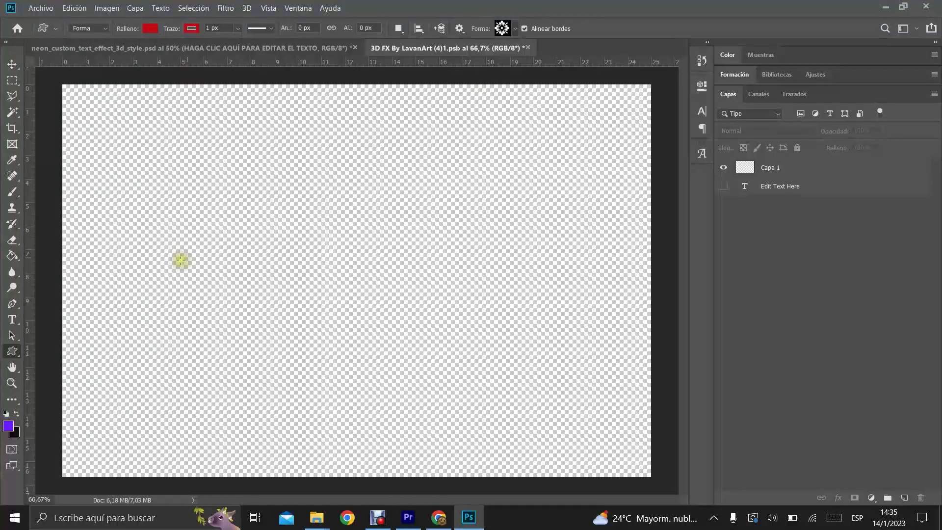
left_click(235, 184)
left_click_drag(235, 183, 466, 409)
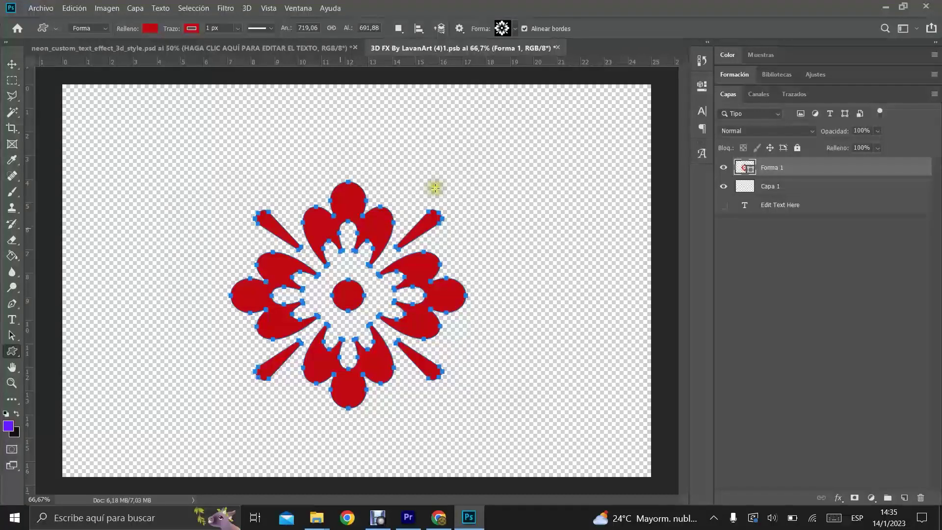
- Save and close the smart object's contents so the neon effect is applied to the floral shape
left_click(560, 48)
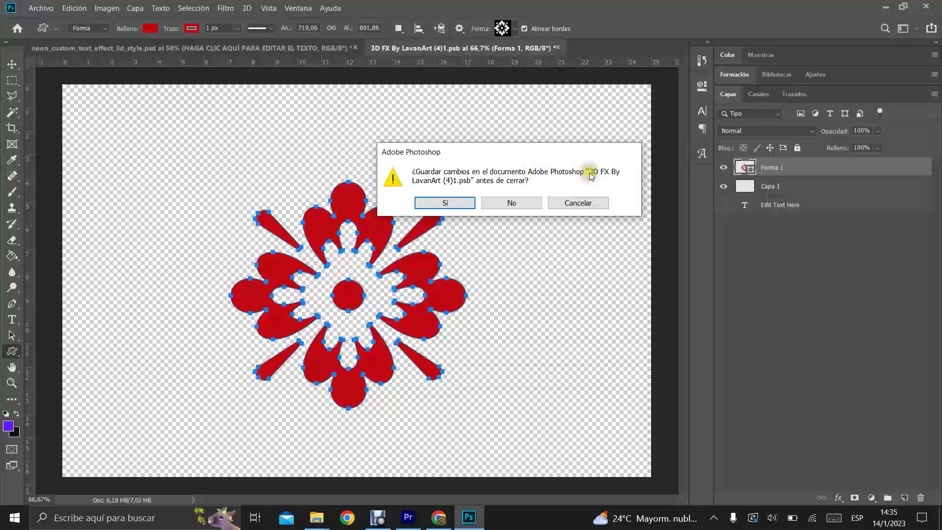
left_click(440, 202)
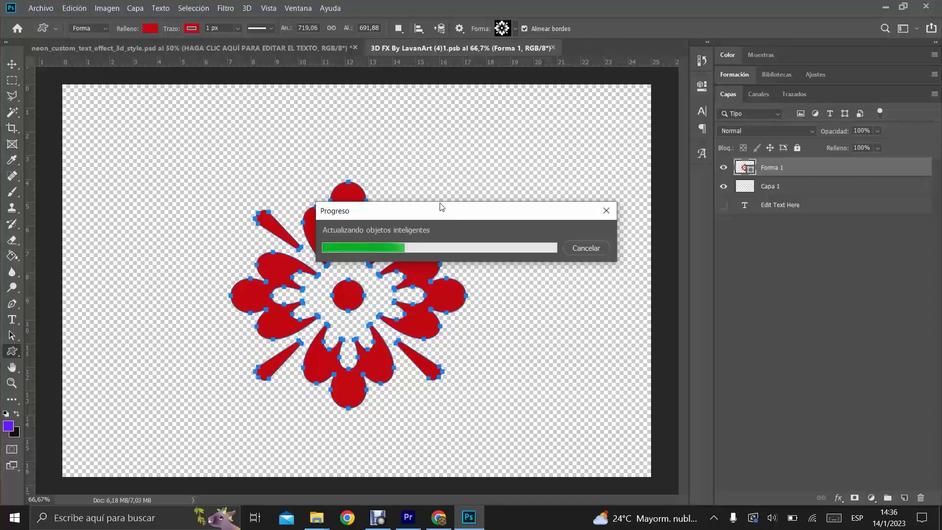
left_click(471, 224)
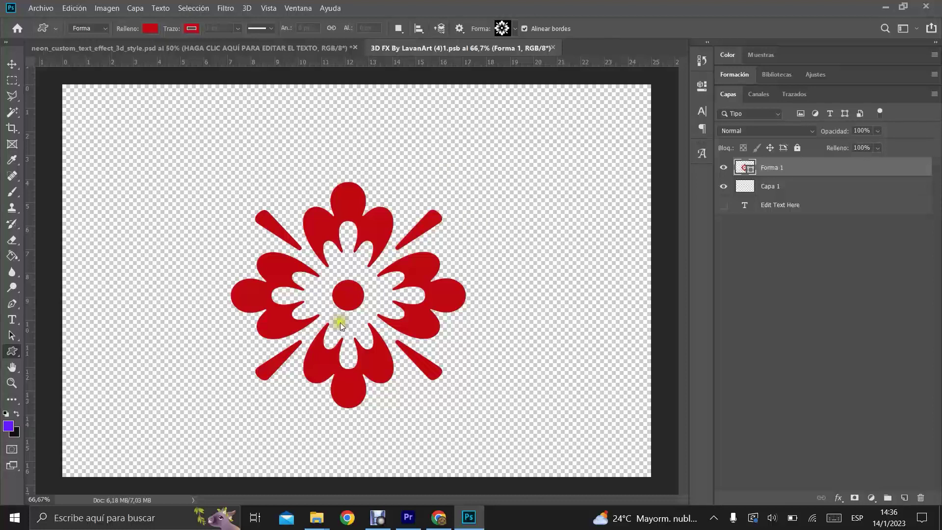
key("ctrl+s")
key("ctrl+w")
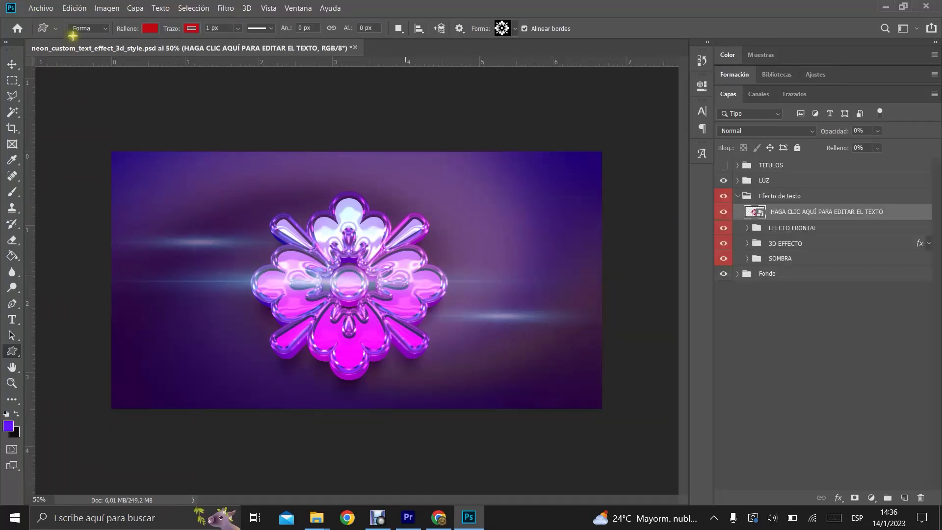
- Save a copy of the floral artwork to the desktop as a JPEG named neon_custom at maximum quality 12
left_click(41, 8)
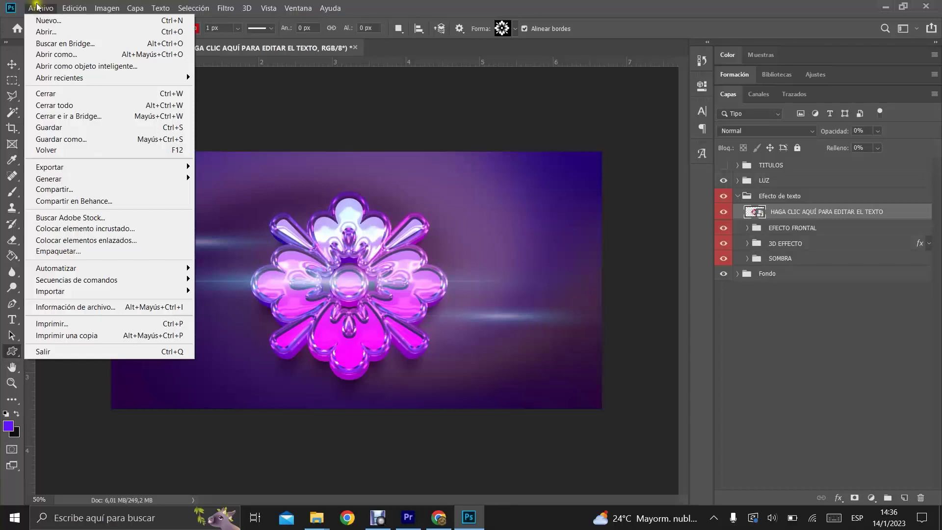
left_click(70, 83)
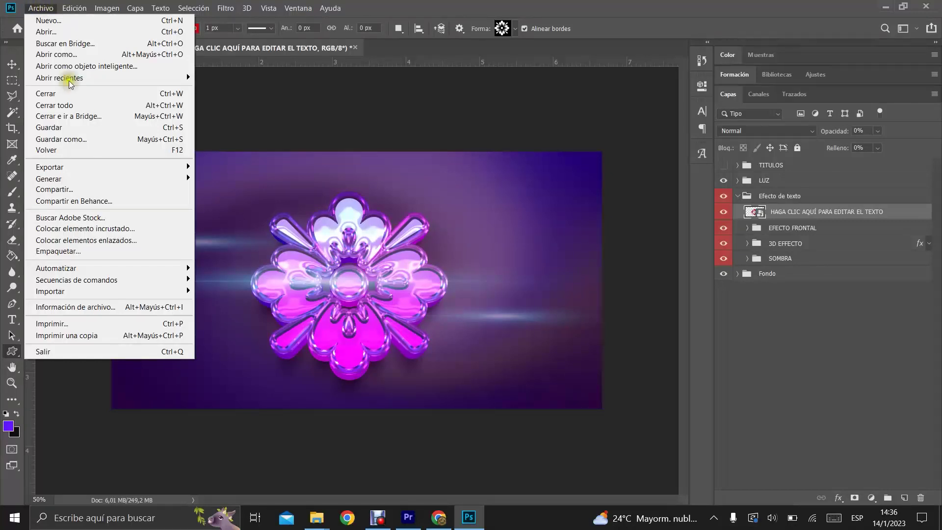
left_click(64, 139)
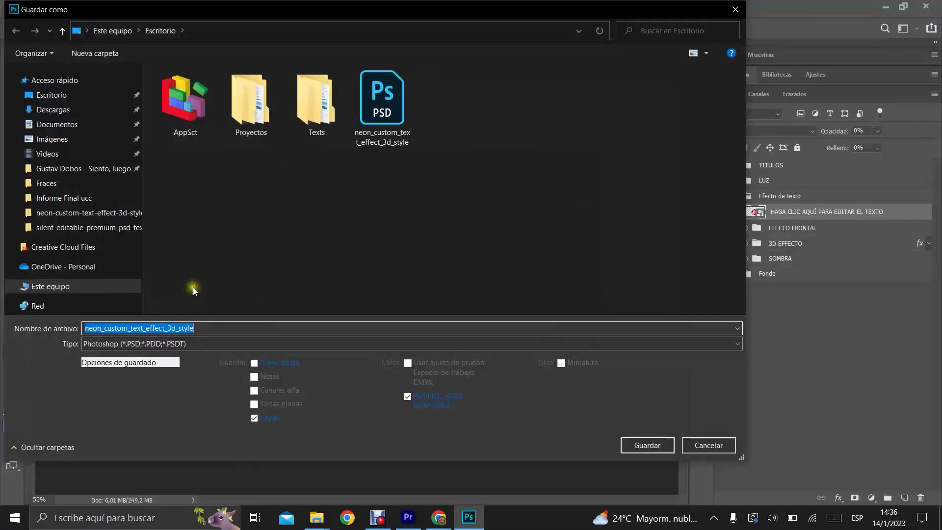
left_click(180, 345)
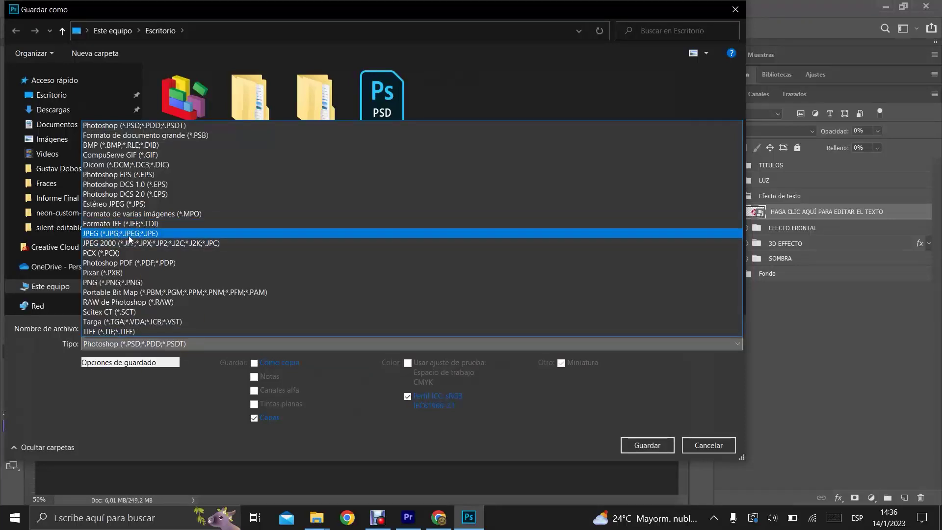
left_click(130, 234)
left_click(194, 327)
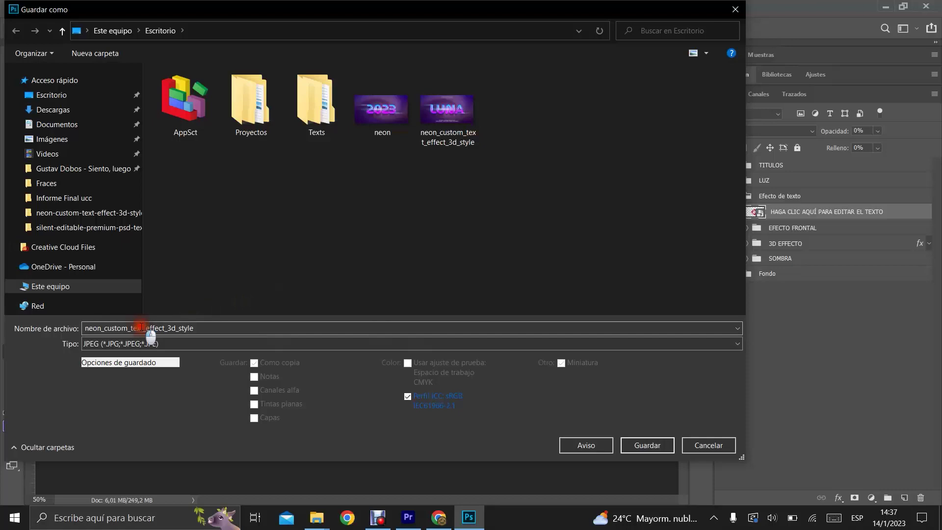
left_click_drag(128, 327, 313, 325)
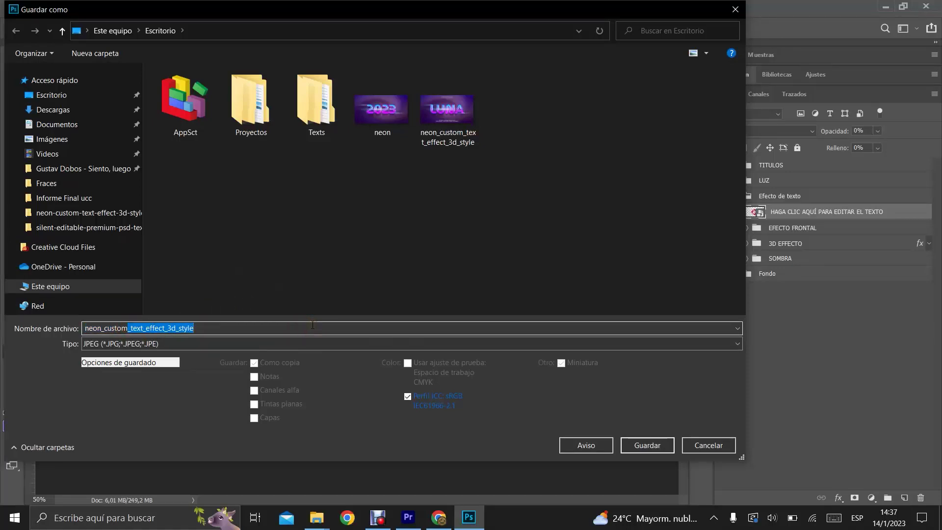
key("BackSpace")
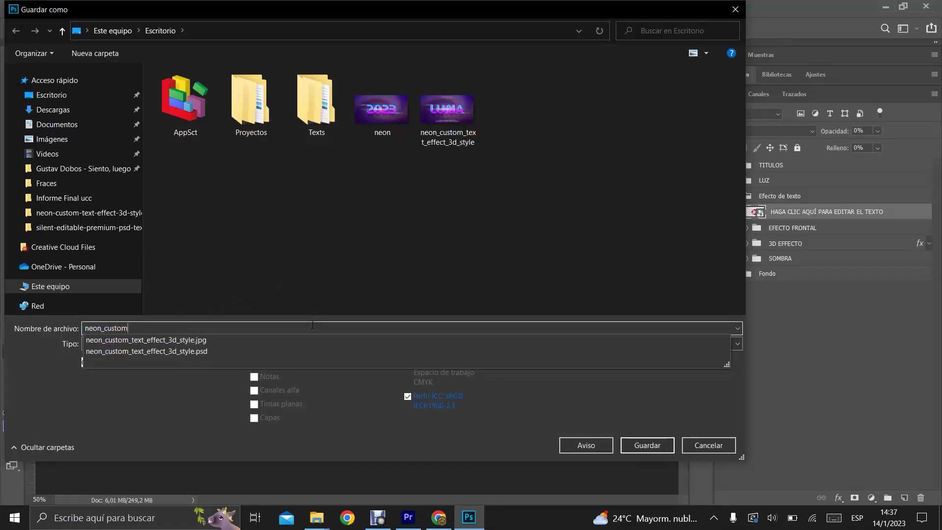
left_click(646, 446)
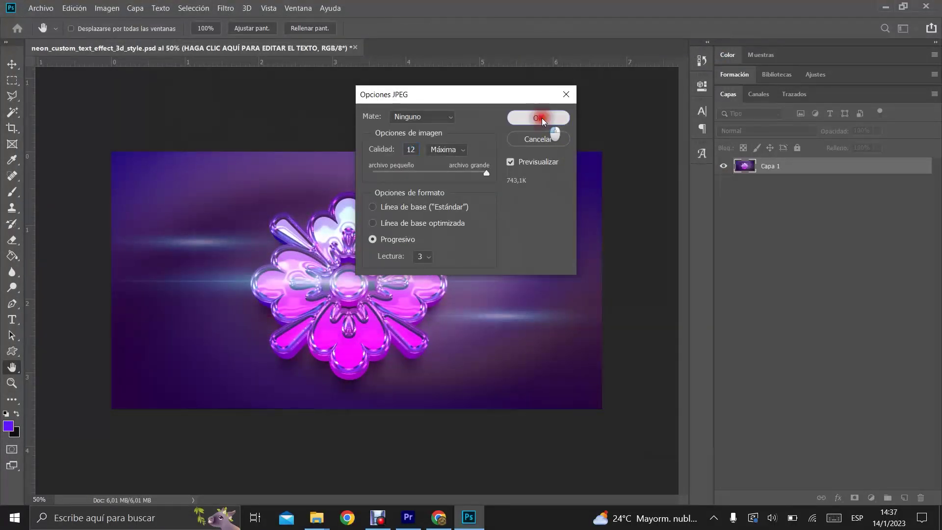
left_click(538, 119)
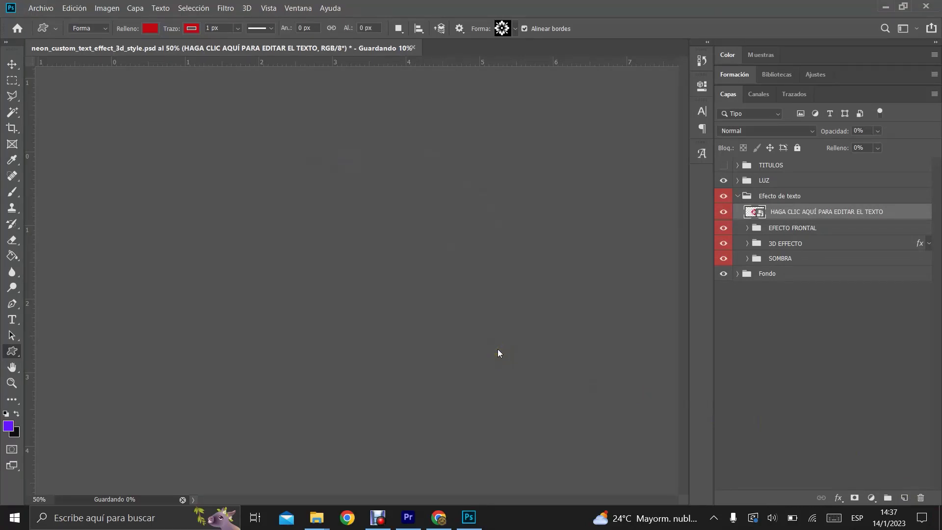
- Open the neon_custom image from the desktop to inspect it, close it and move its icon below the neon image
key("super+d")
right_click(191, 340)
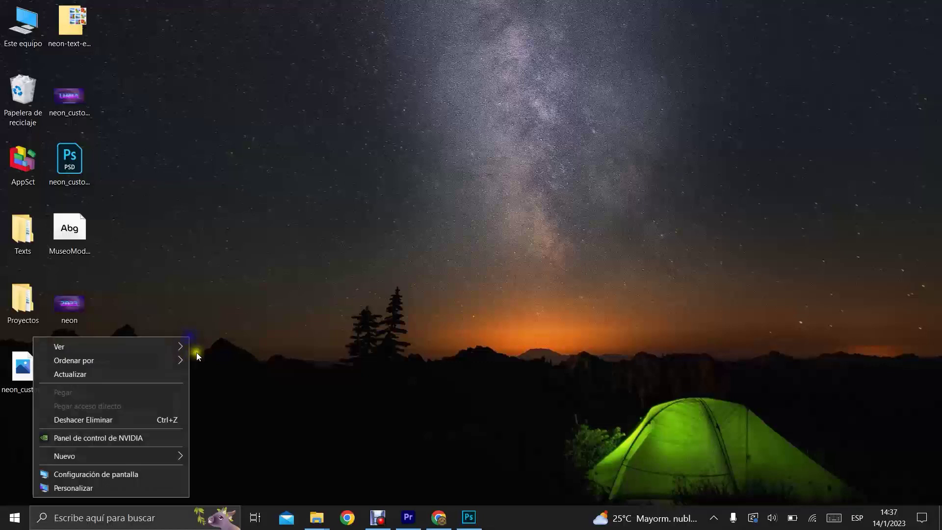
left_click(176, 375)
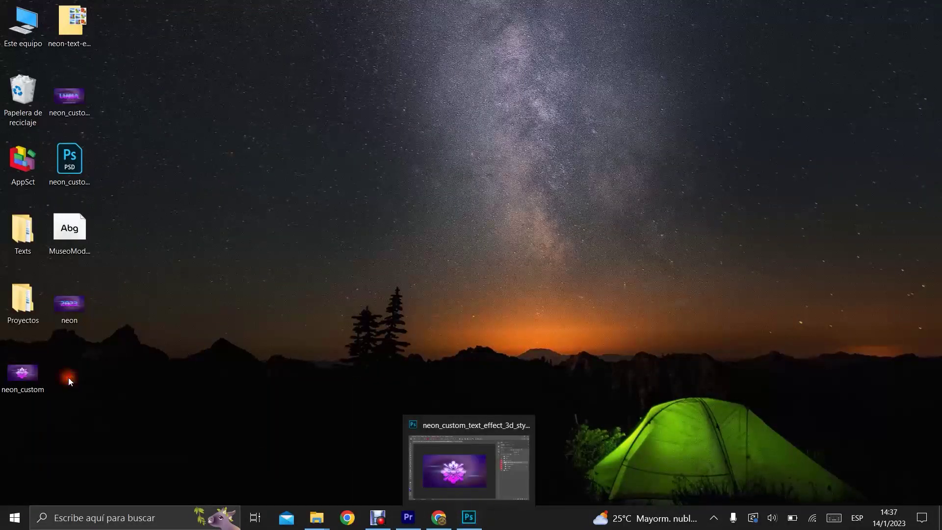
double_click(23, 373)
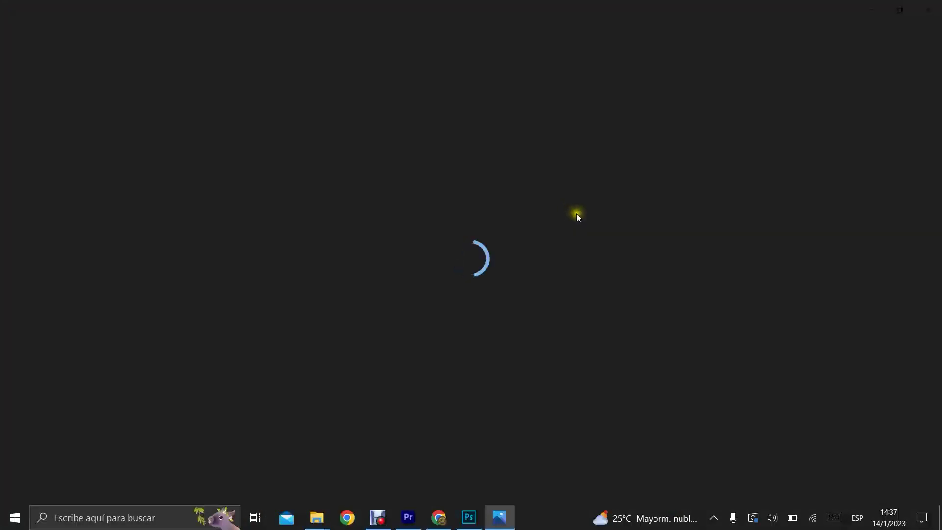
scroll(537, 201, "up", 1)
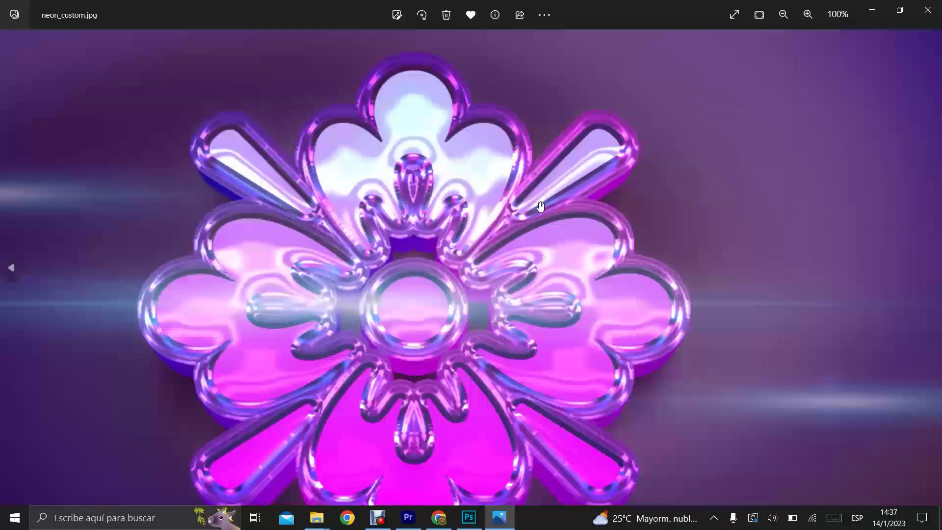
scroll(539, 195, "down", 1)
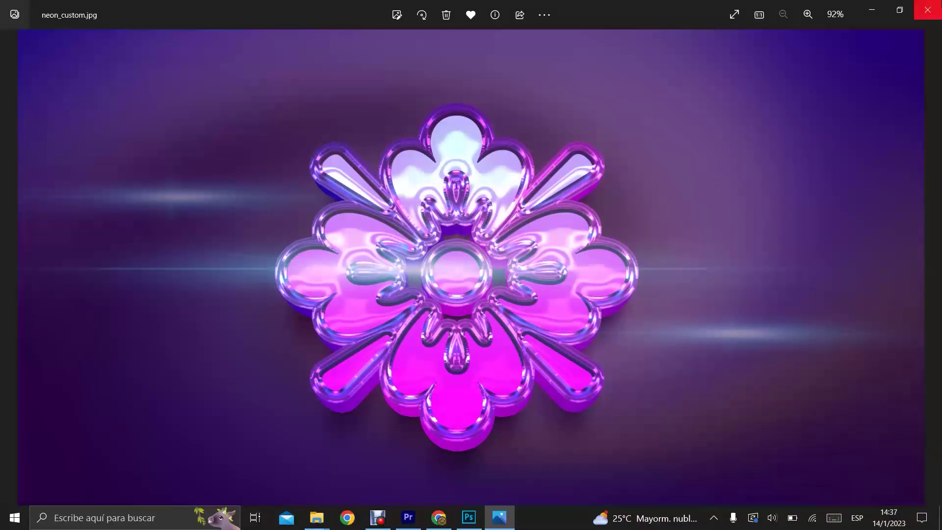
left_click(928, 10)
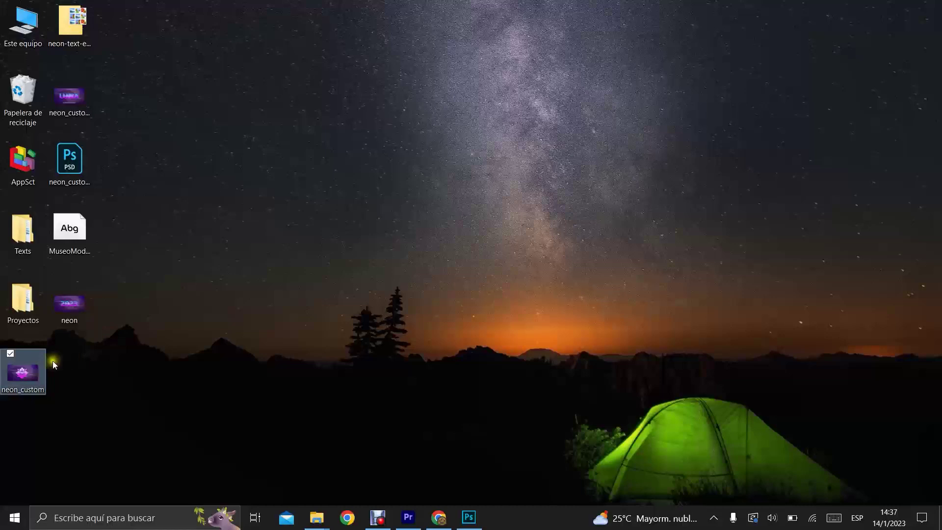
left_click_drag(75, 362, 76, 364)
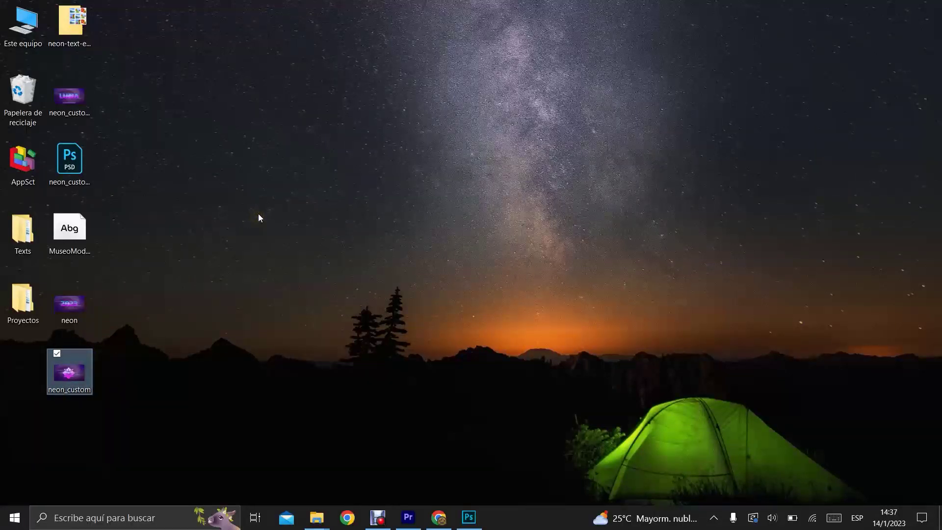